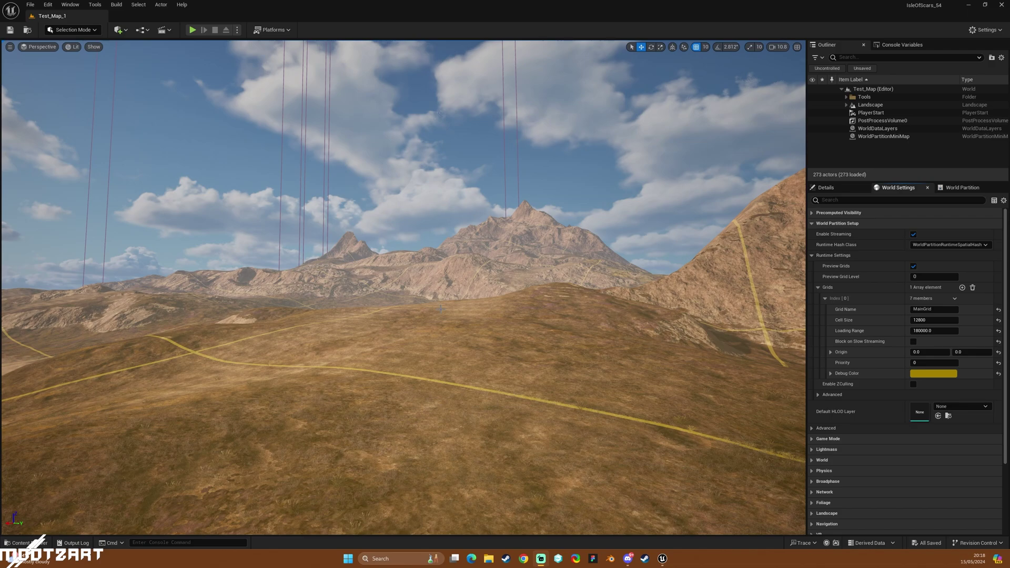
Look over the terrain and turn off Preview Grids in the world partition runtime settings.
{"action": "right_click_drag", "start_coordinate": [455, 327], "coordinate": [487, 320]}
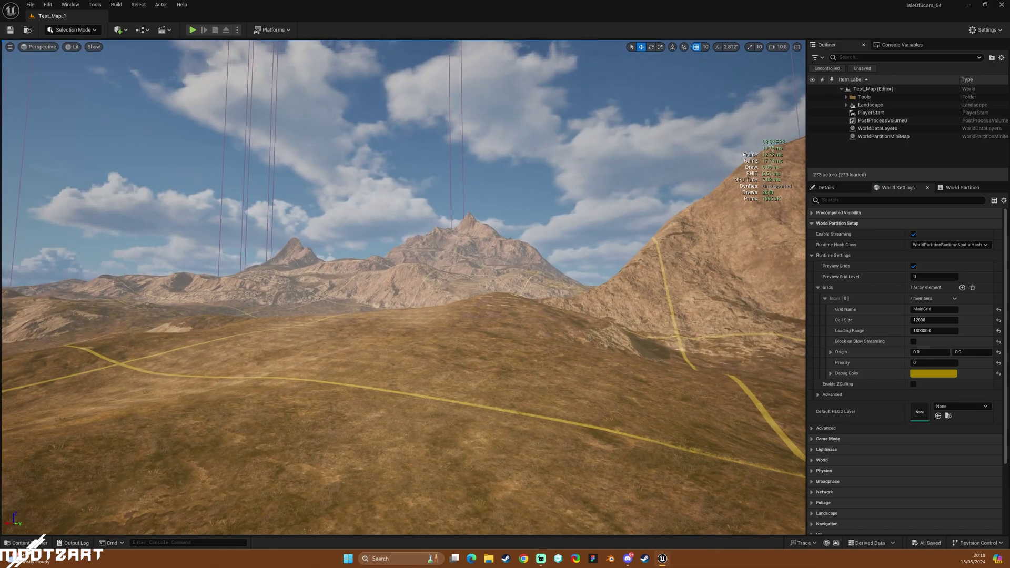
{"action": "right_click_drag", "start_coordinate": [392, 347], "coordinate": [372, 340]}
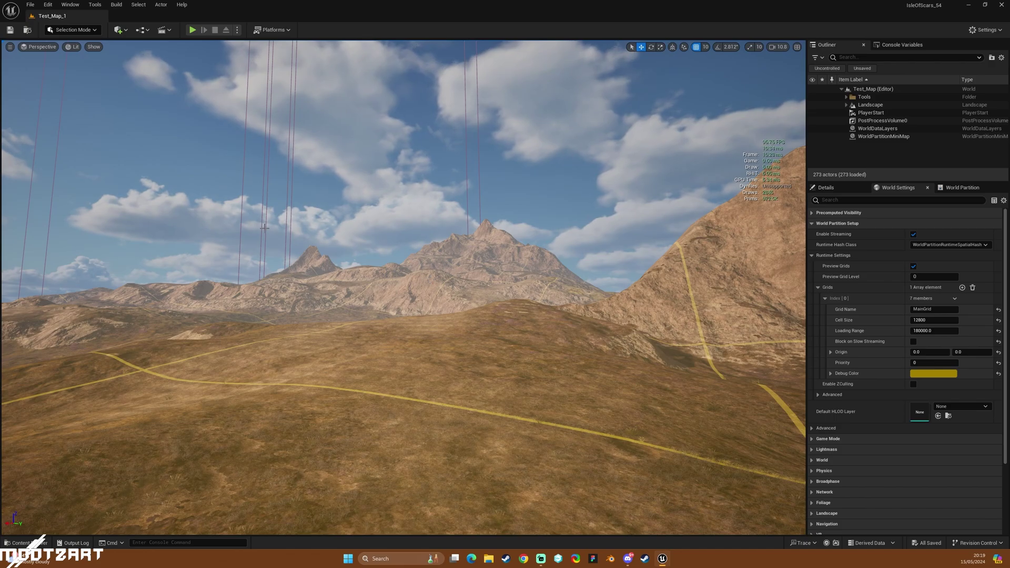
{"action": "right_click_drag", "start_coordinate": [488, 297], "coordinate": [224, 322]}
{"action": "key", "text": "w"}
{"action": "right_click_drag", "start_coordinate": [294, 305], "coordinate": [499, 303]}
{"action": "left_click", "coordinate": [914, 266]}
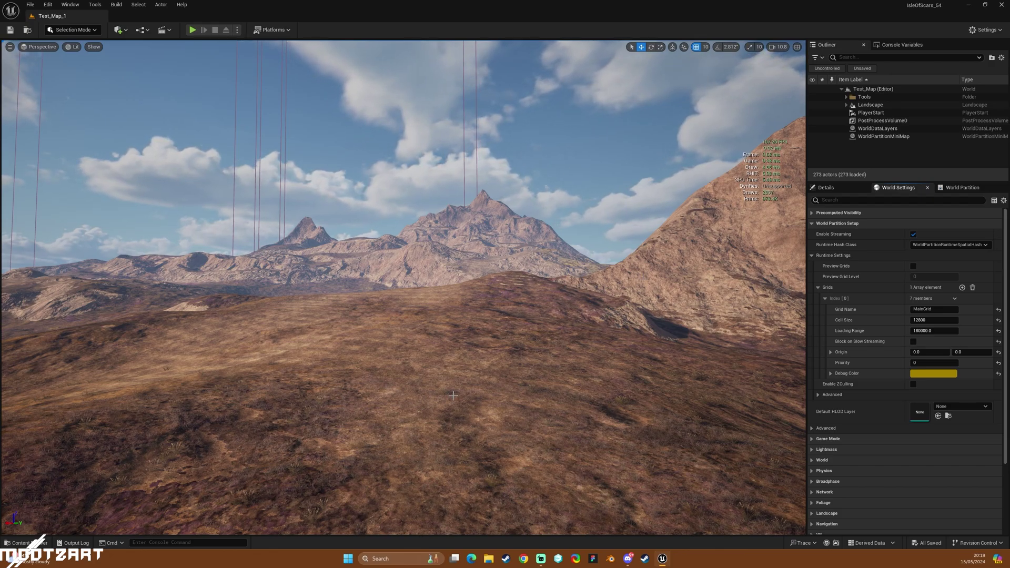
Examine the Test_Map_1 level and the Instanced and Merged HLOD layer assets in the Levels folder.
{"action": "key", "text": "ctrl+space"}
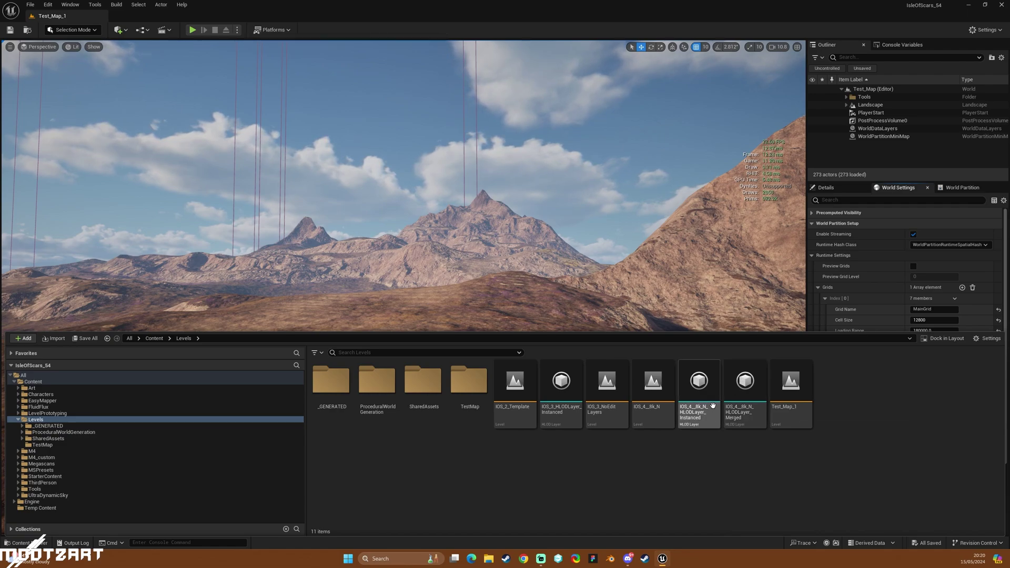
{"action": "left_click", "coordinate": [791, 394]}
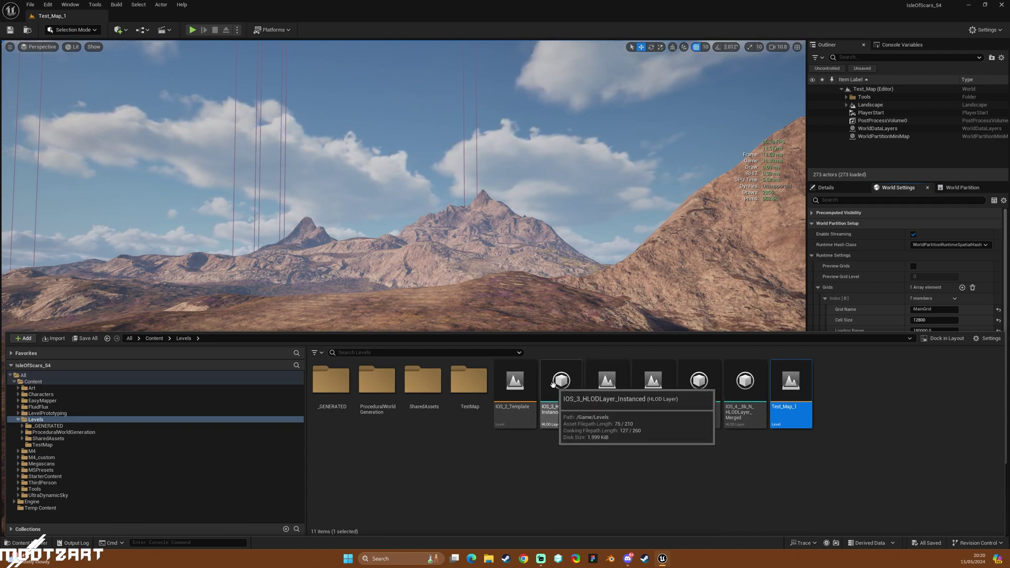
{"action": "left_click", "coordinate": [530, 502]}
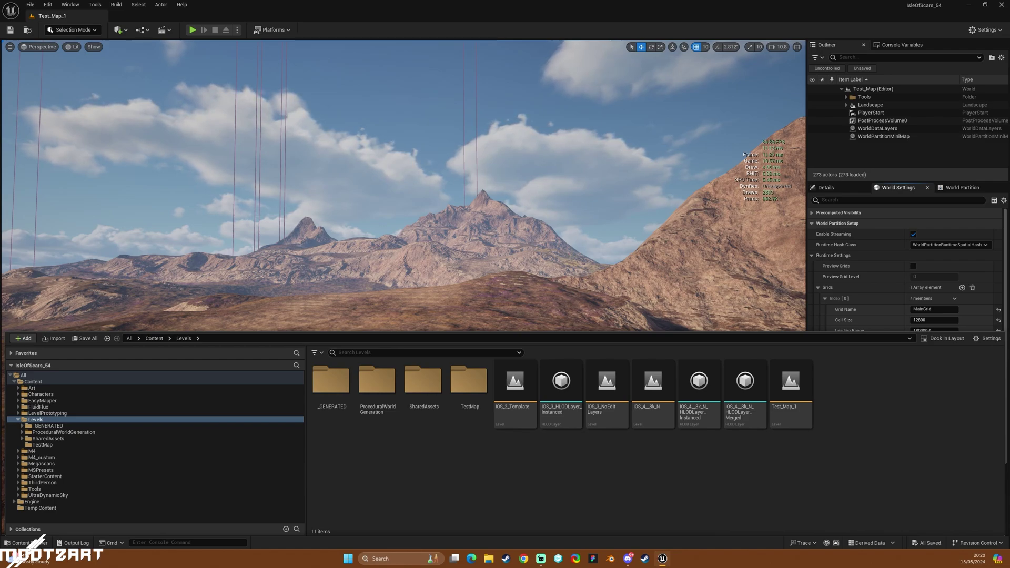
{"action": "left_click", "coordinate": [561, 386]}
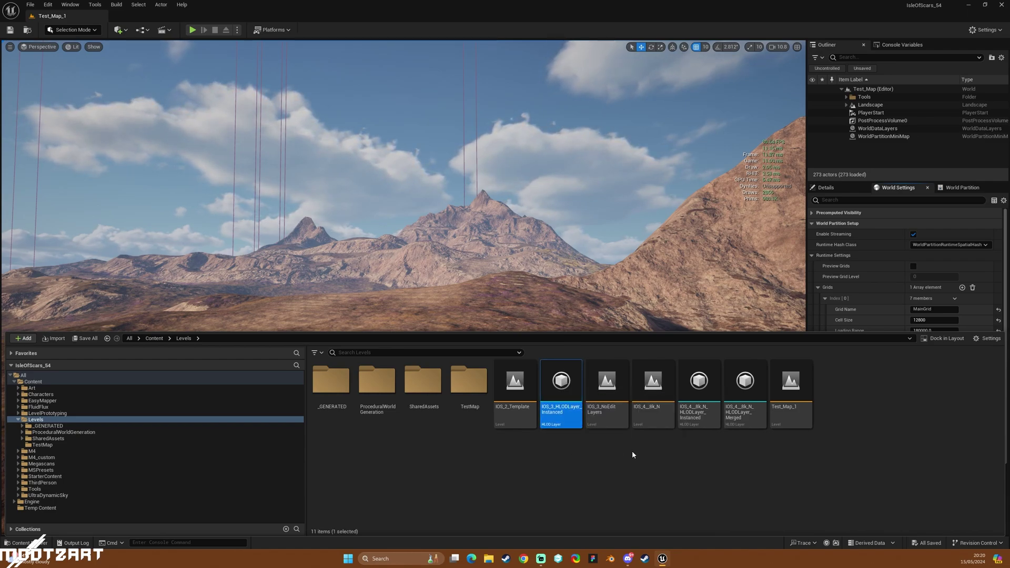
{"action": "left_click", "coordinate": [672, 481]}
{"action": "left_click", "coordinate": [699, 387]}
{"action": "left_click", "coordinate": [747, 395]}
{"action": "key", "text": "Left"}
{"action": "key", "text": "Right"}
{"action": "key", "text": "Left"}
{"action": "key", "text": "Right"}
{"action": "left_click", "coordinate": [724, 461]}
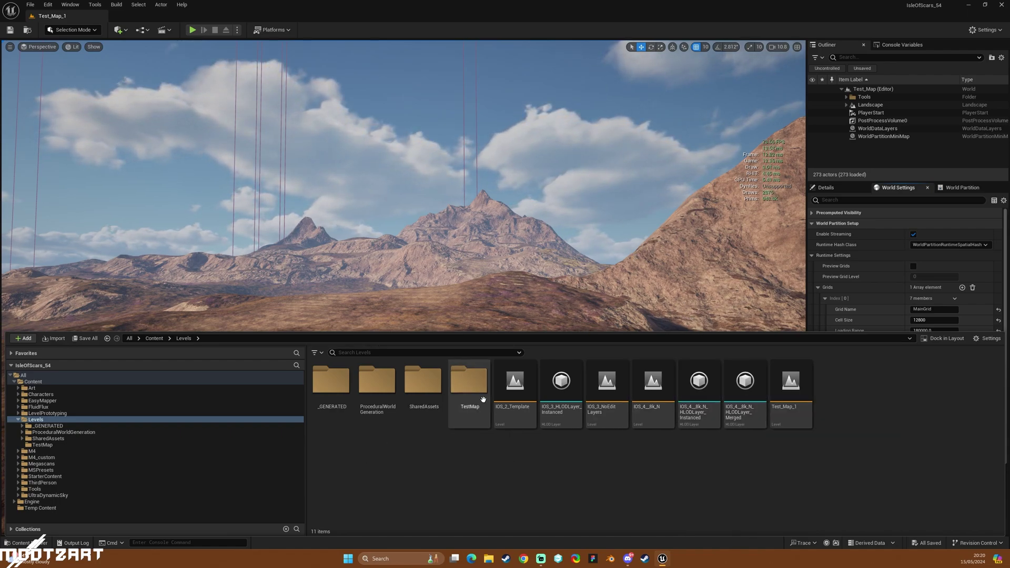
{"action": "left_click", "coordinate": [559, 395]}
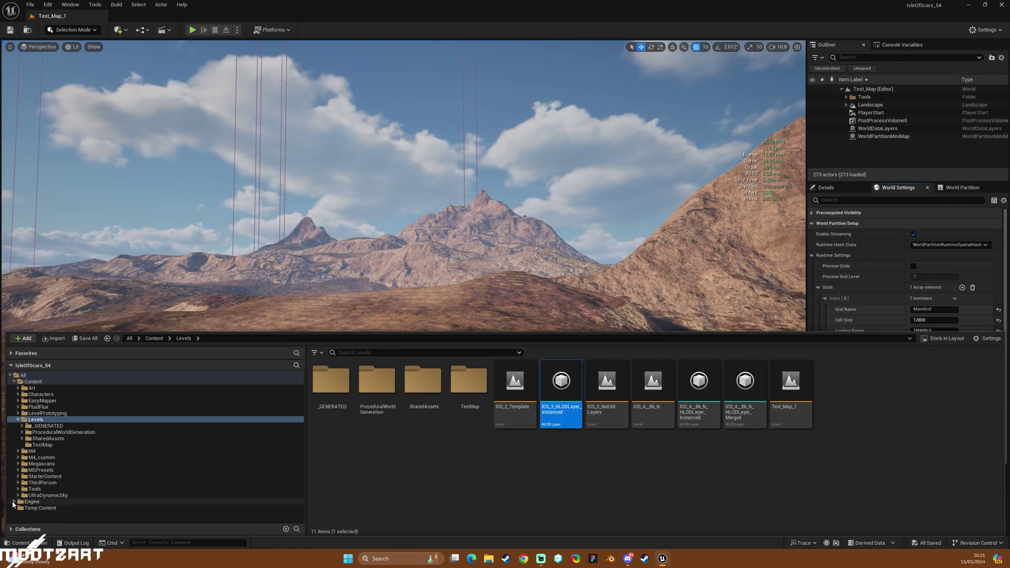
Browse the Engine folder's Content and C++ Classes subfolders in the project's folder tree.
{"action": "left_click", "coordinate": [15, 502]}
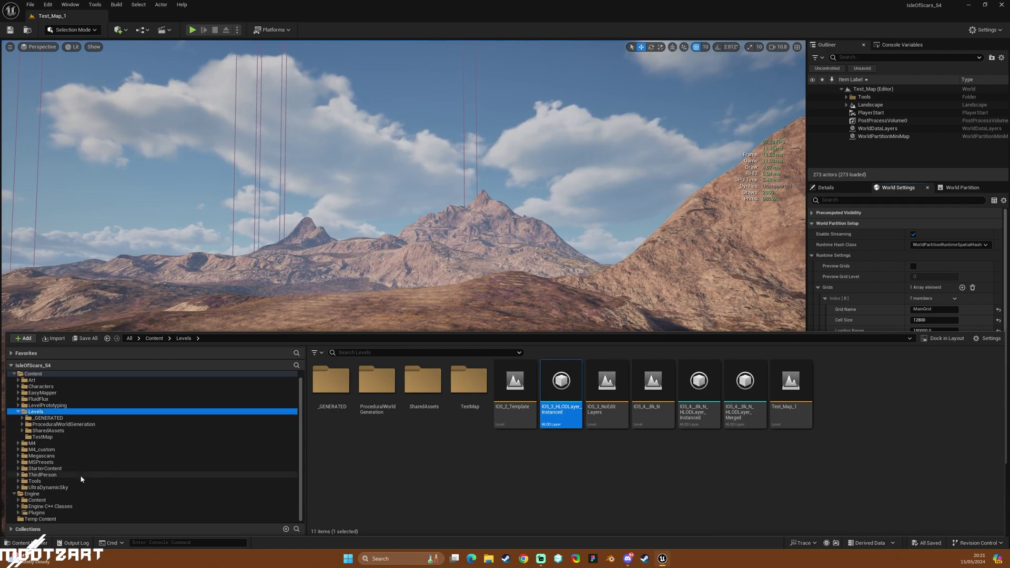
{"action": "left_click", "coordinate": [18, 500]}
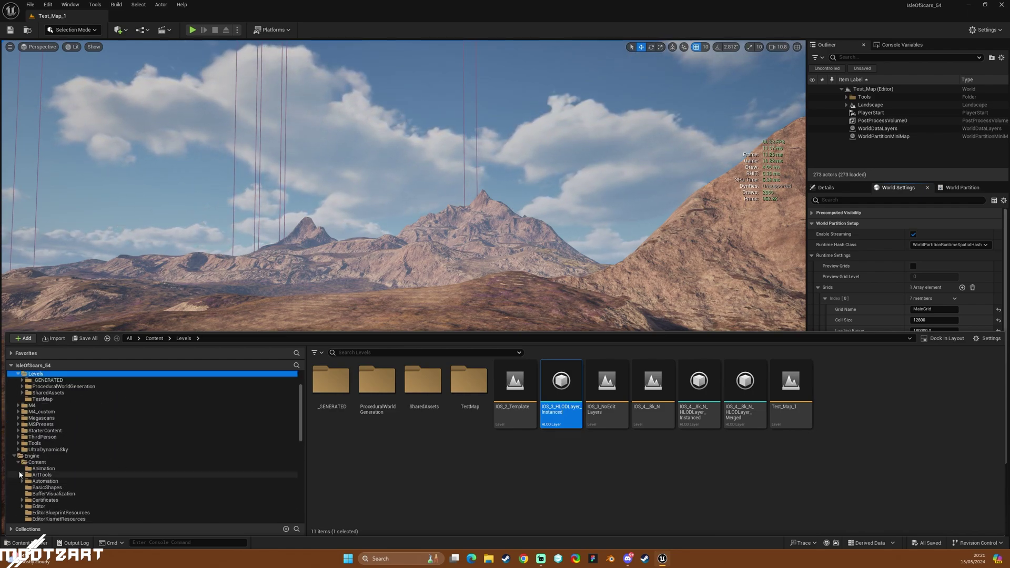
{"action": "left_click", "coordinate": [18, 463]}
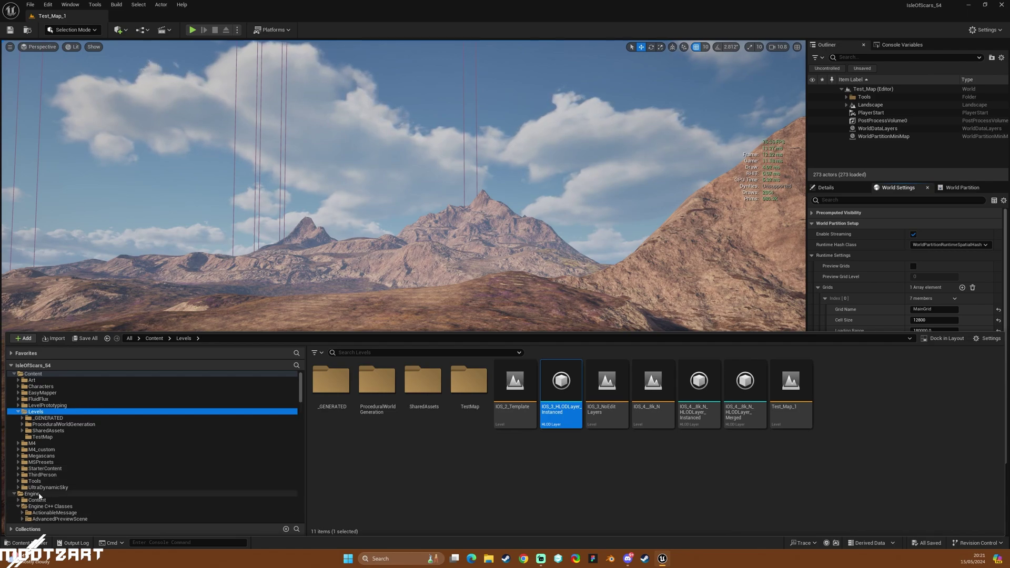
{"action": "scroll", "coordinate": [40, 496], "scroll_direction": "down", "scroll_amount": 10}
{"action": "scroll", "coordinate": [39, 495], "scroll_direction": "up", "scroll_amount": 9}
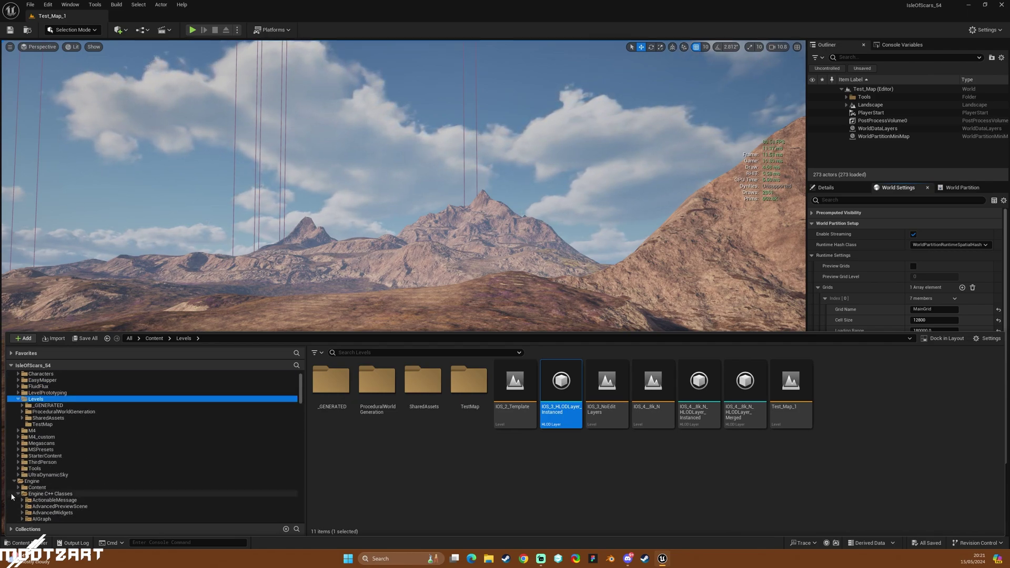
{"action": "left_click", "coordinate": [18, 494]}
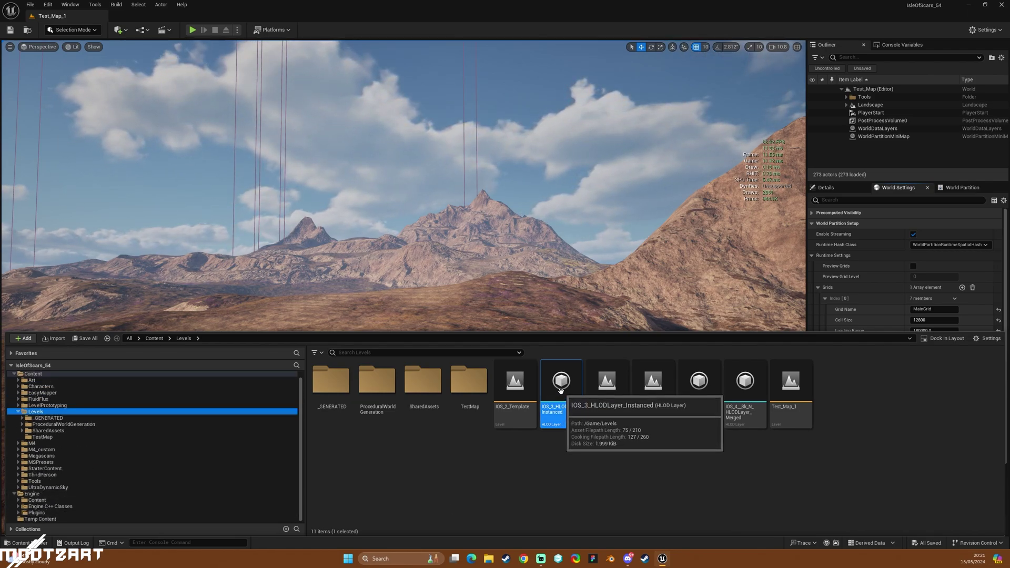
{"action": "right_click_drag", "start_coordinate": [398, 327], "coordinate": [382, 329]}
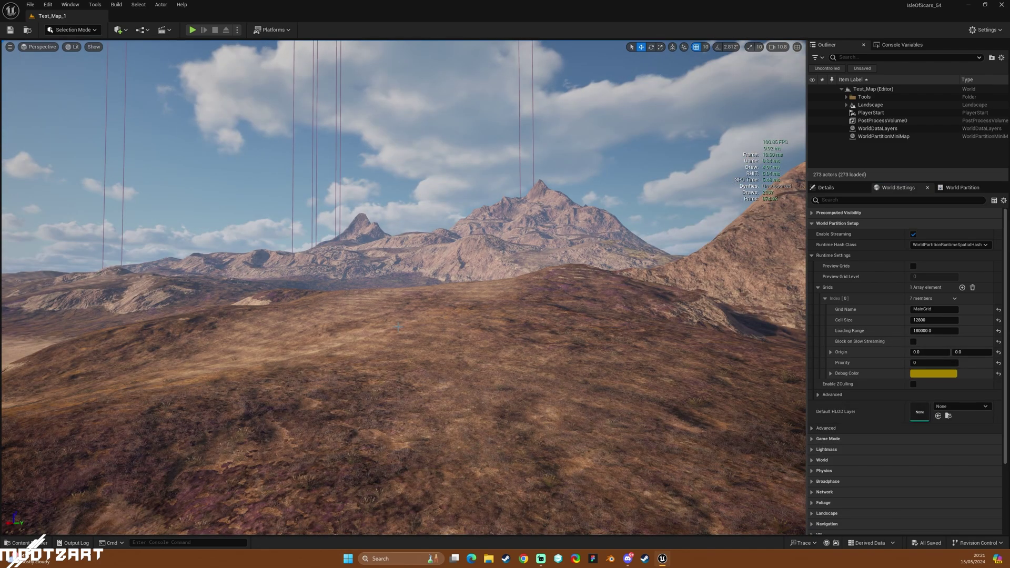
{"action": "left_click", "coordinate": [30, 5]}
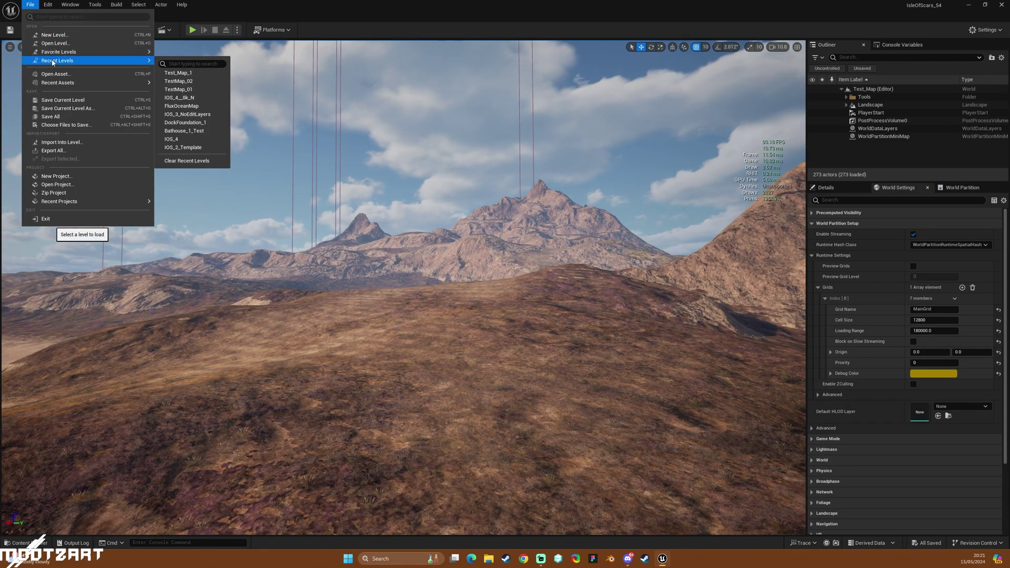
{"action": "right_click_drag", "start_coordinate": [337, 227], "coordinate": [341, 226]}
{"action": "left_click_drag", "start_coordinate": [447, 216], "coordinate": [459, 211]}
Go to the TestMap folder inside Levels and examine its level and HLOD layer assets.
{"action": "key", "text": "ctrl+space"}
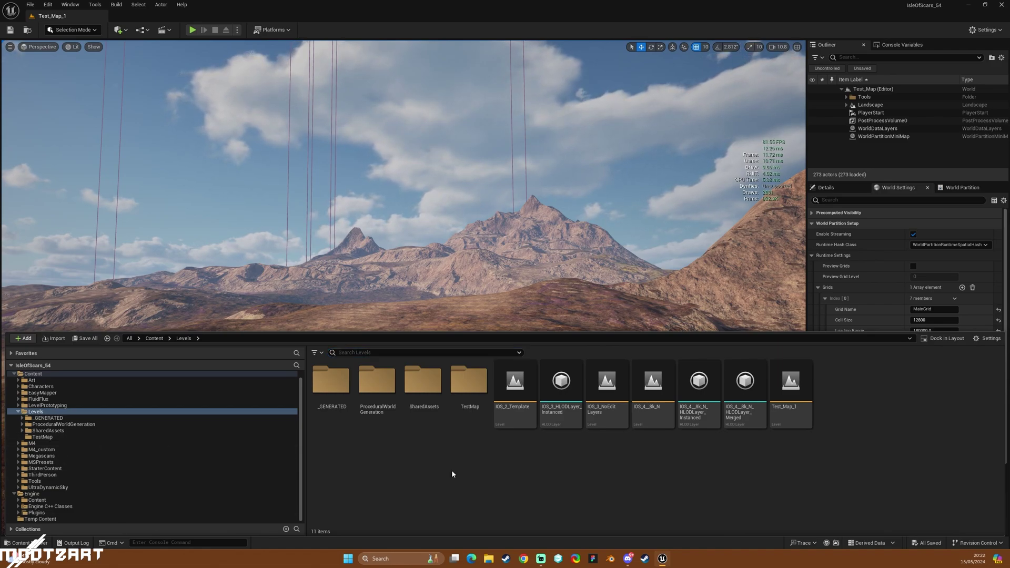
{"action": "double_click", "coordinate": [469, 381]}
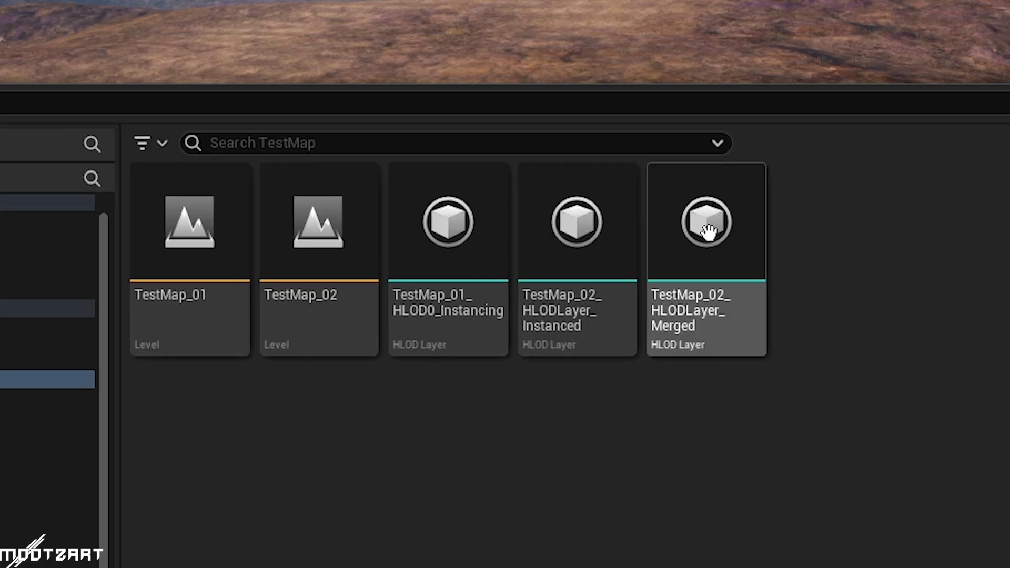
{"action": "left_click", "coordinate": [203, 261]}
{"action": "left_click", "coordinate": [399, 487]}
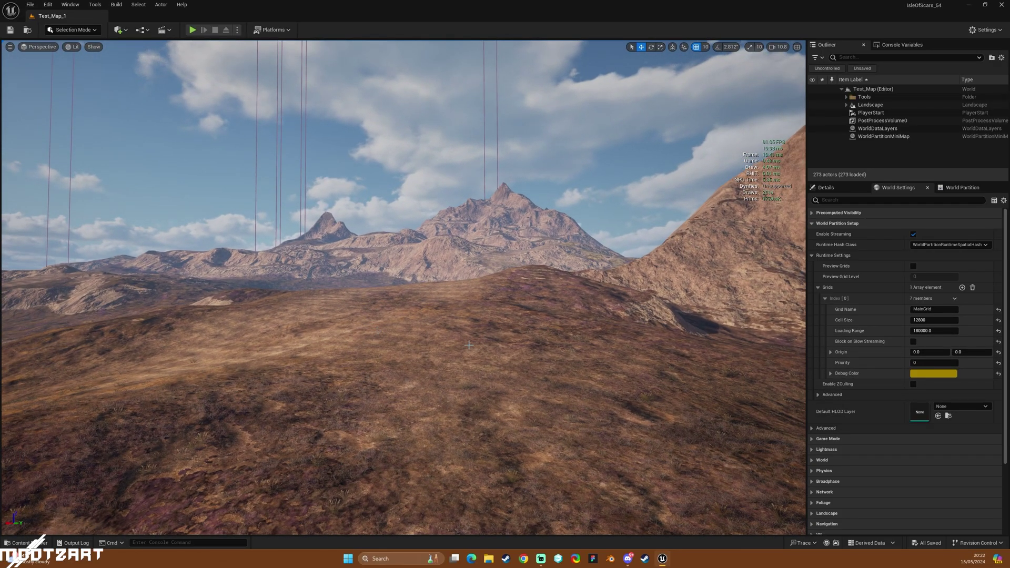
Review the Open World template among the new level options without creating a level.
{"action": "left_click", "coordinate": [31, 5]}
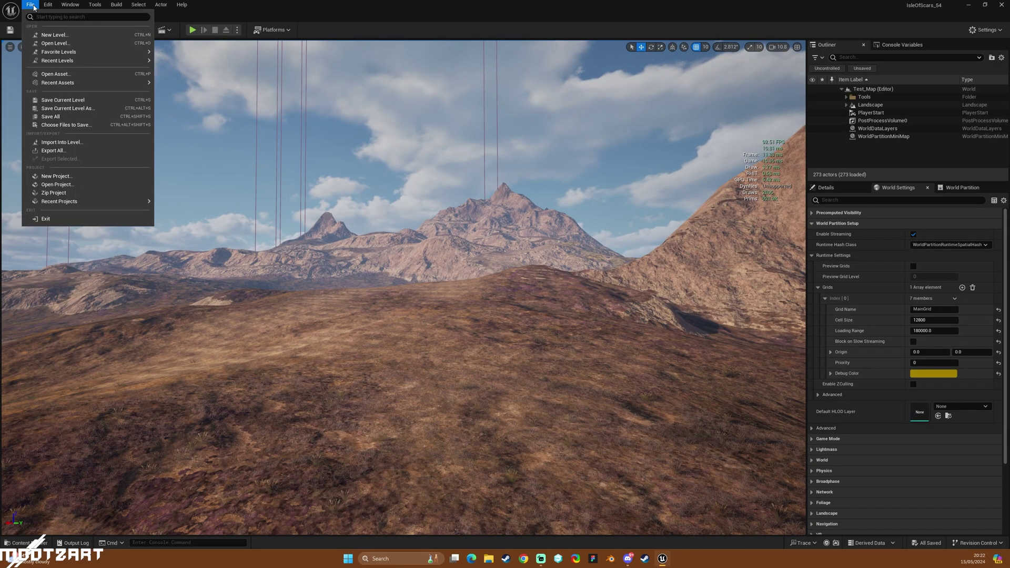
{"action": "left_click", "coordinate": [46, 33]}
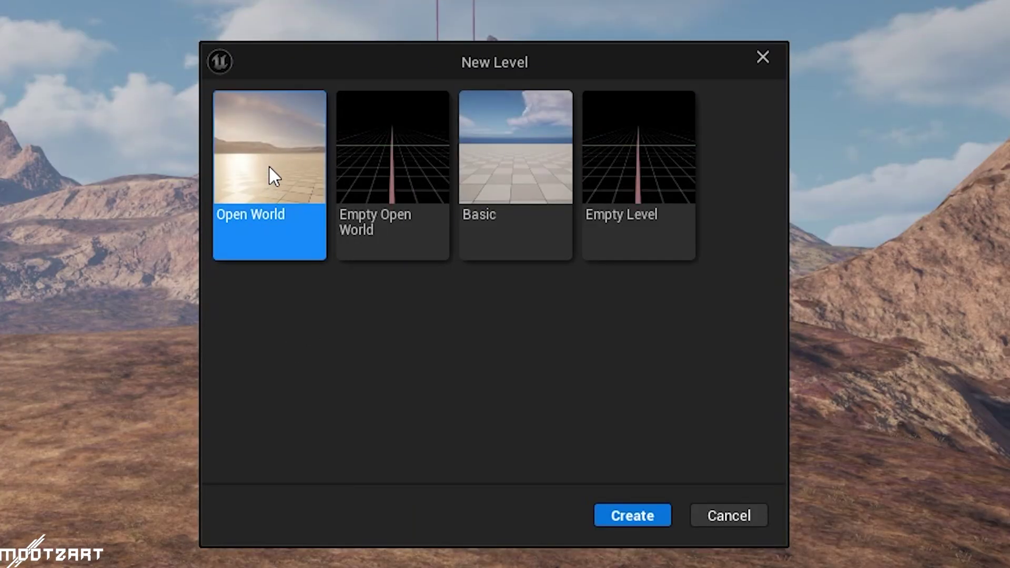
{"action": "left_click", "coordinate": [737, 515]}
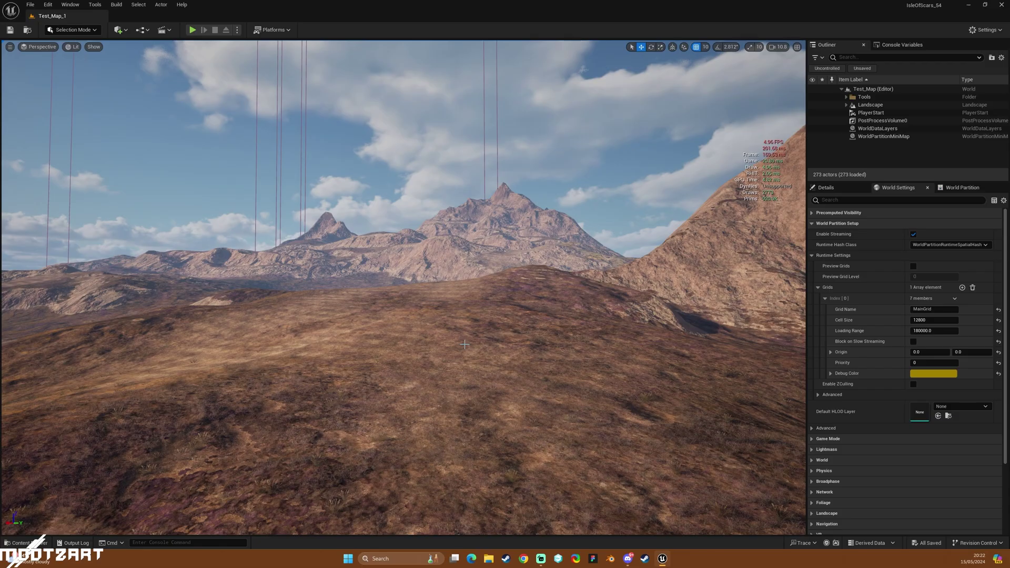
Open the TestMap_01 level from the TestMap folder.
{"action": "right_click", "coordinate": [464, 344]}
{"action": "right_click_drag", "start_coordinate": [396, 390], "coordinate": [413, 371]}
{"action": "key", "text": "ctrl+space"}
{"action": "left_click", "coordinate": [338, 389]}
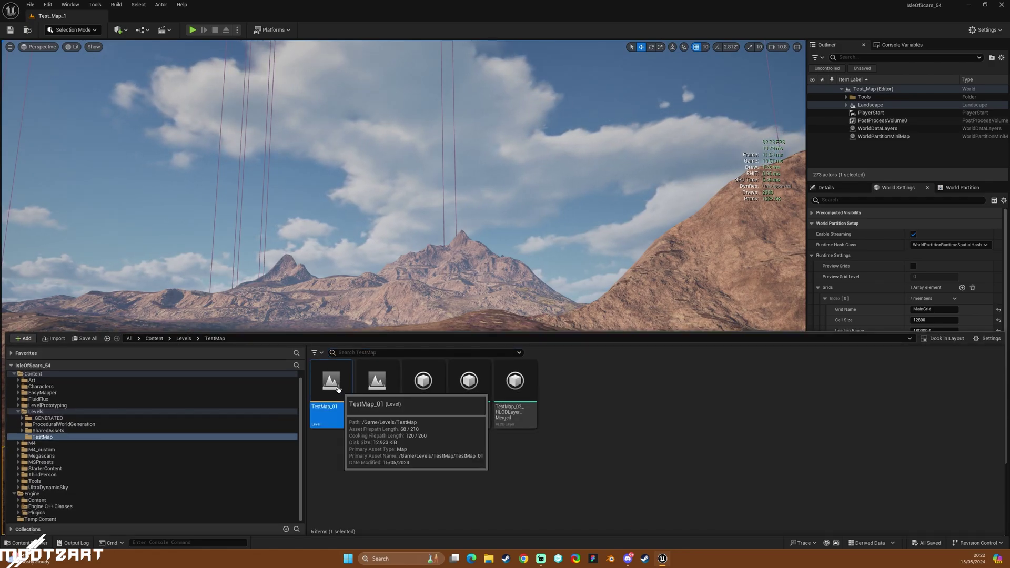
{"action": "double_click", "coordinate": [339, 389]}
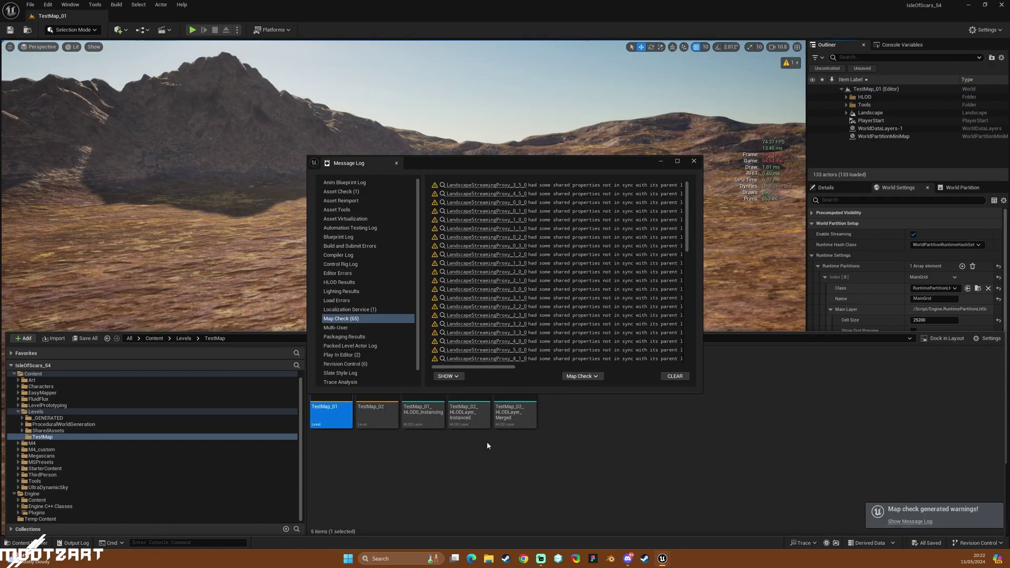
Fly over the TestMap_01 terrain and set the landscape visualizer to LOD.
{"action": "right_click_drag", "start_coordinate": [403, 284], "coordinate": [394, 339]}
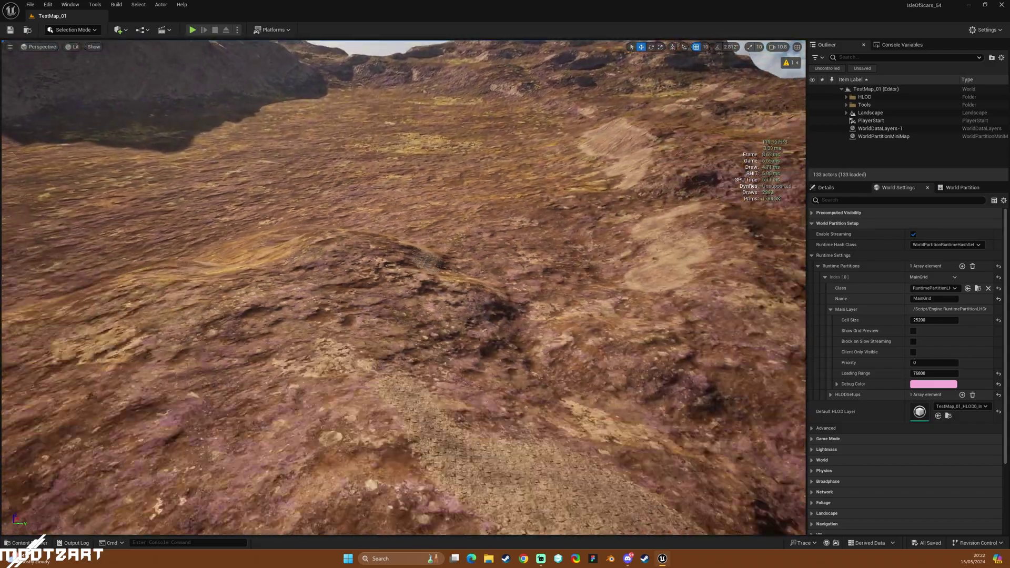
{"action": "key", "text": "s"}
{"action": "key", "text": "w"}
{"action": "right_click_drag", "start_coordinate": [242, 224], "coordinate": [11, 226]}
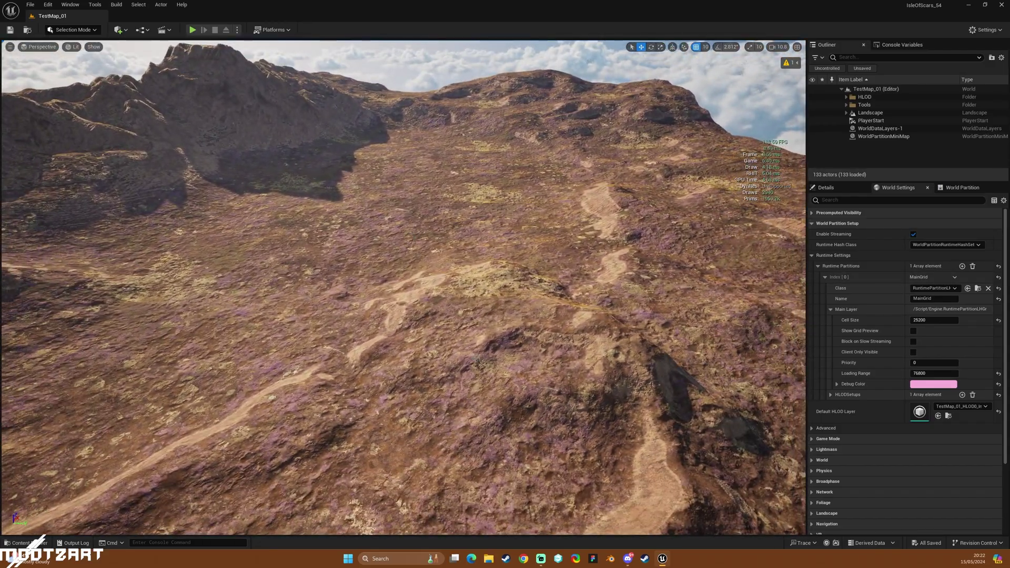
{"action": "right_click_drag", "start_coordinate": [363, 281], "coordinate": [100, 65]}
{"action": "left_click", "coordinate": [73, 46]}
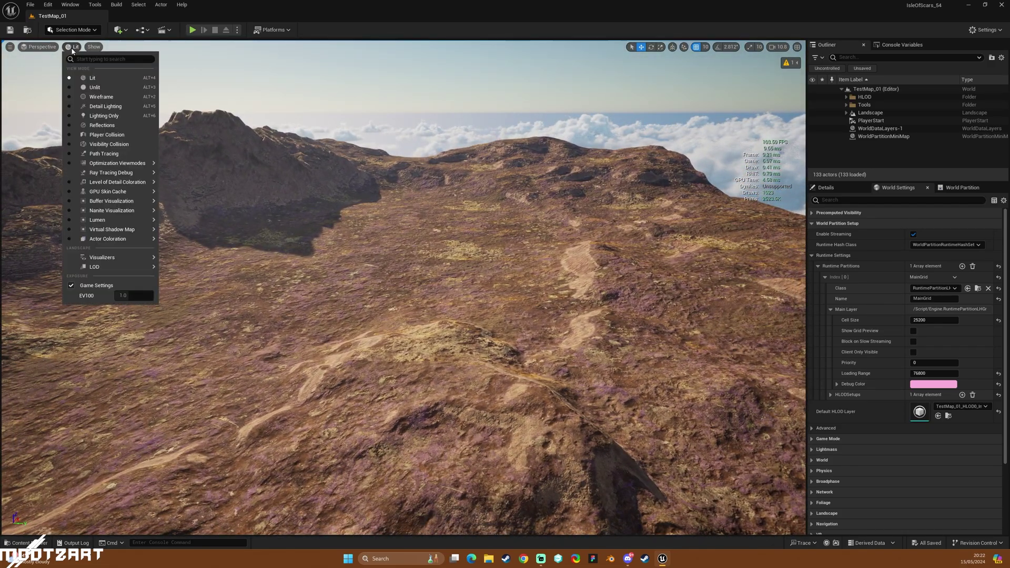
{"action": "mouse_move", "coordinate": [129, 255]}
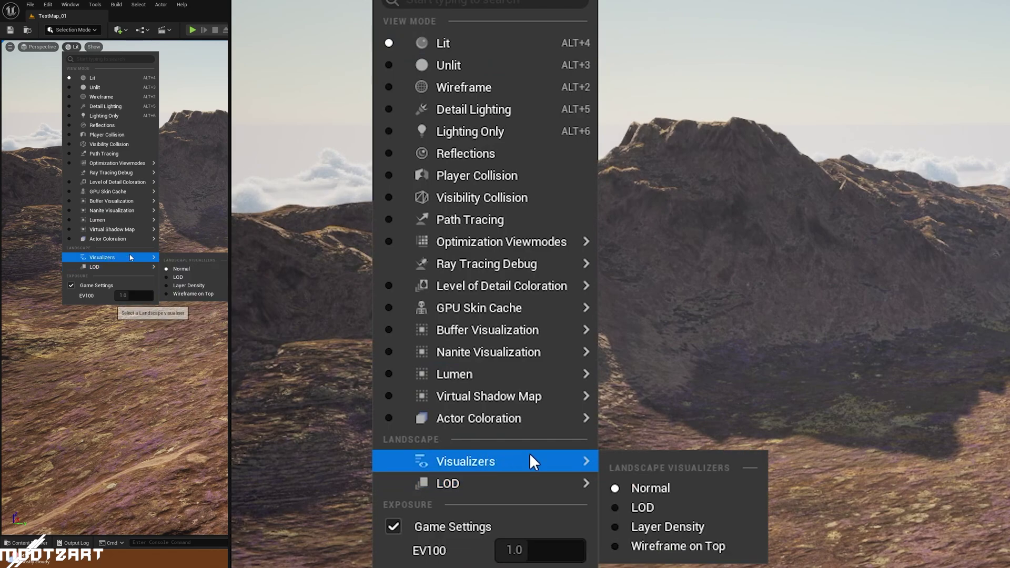
{"action": "left_click", "coordinate": [198, 274]}
{"action": "right_click_drag", "start_coordinate": [363, 263], "coordinate": [382, 273]}
{"action": "right_click_drag", "start_coordinate": [200, 298], "coordinate": [205, 294]}
Select the Landscape actor and examine its LOD Distribution settings against the coloured terrain.
{"action": "left_click", "coordinate": [826, 187]}
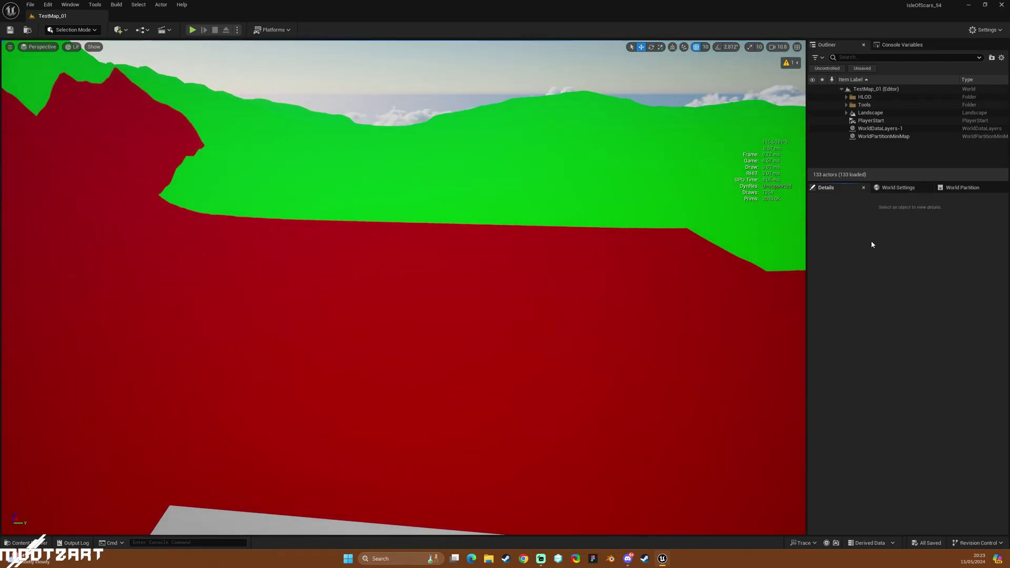
{"action": "left_click", "coordinate": [870, 113]}
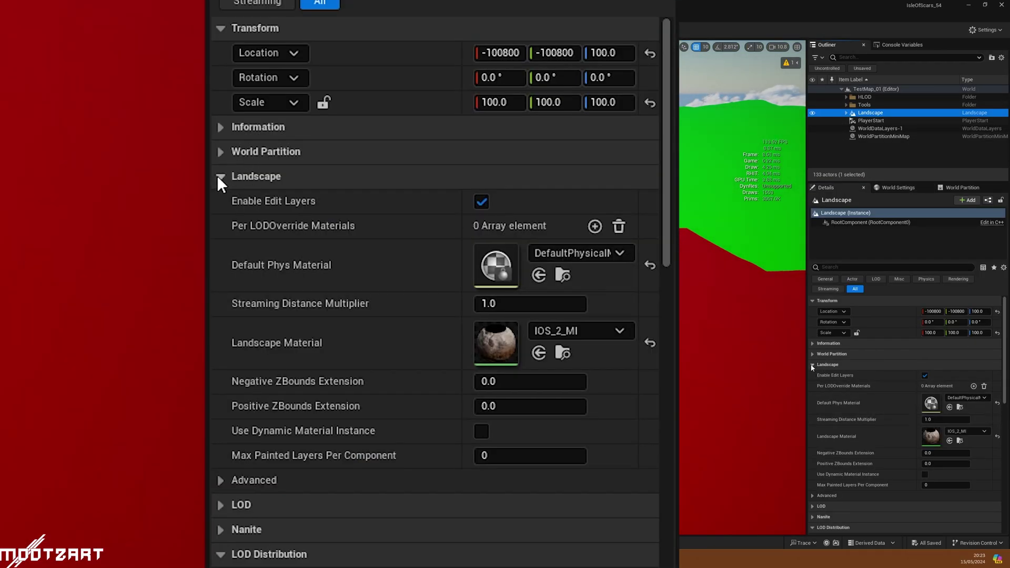
{"action": "left_click", "coordinate": [813, 364]}
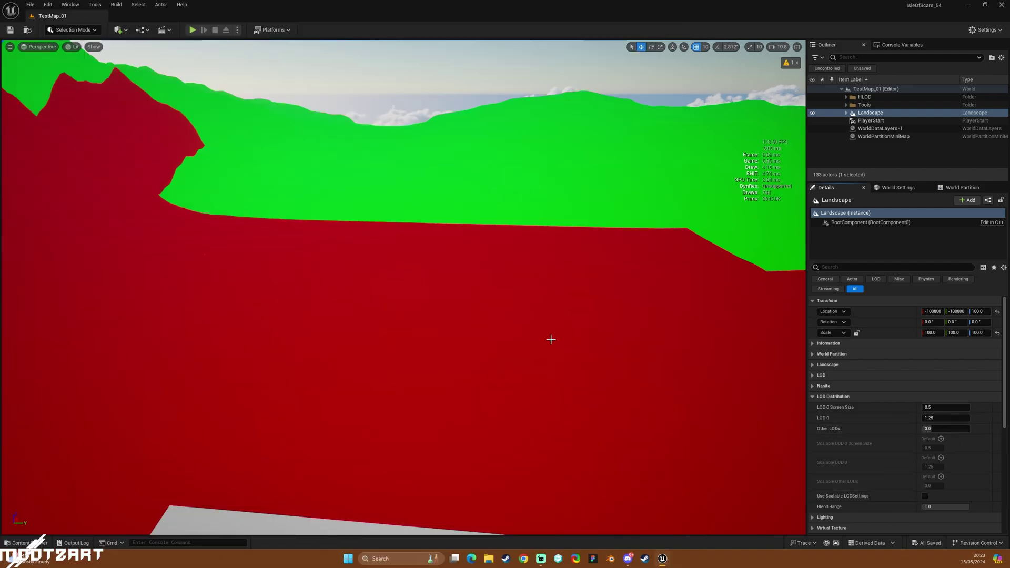
{"action": "right_click_drag", "start_coordinate": [550, 339], "coordinate": [563, 340]}
{"action": "right_click_drag", "start_coordinate": [617, 354], "coordinate": [643, 353]}
{"action": "right_click_drag", "start_coordinate": [469, 326], "coordinate": [470, 327]}
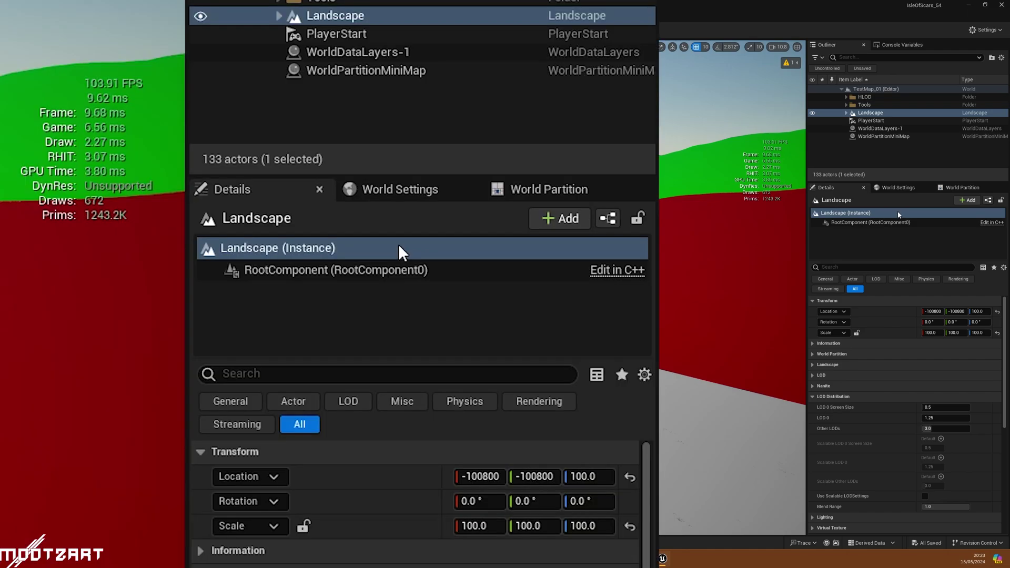
Enable Show Grid Preview for the MainGrid main layer in World Settings and inspect the grid over the landscape.
{"action": "left_click", "coordinate": [898, 187]}
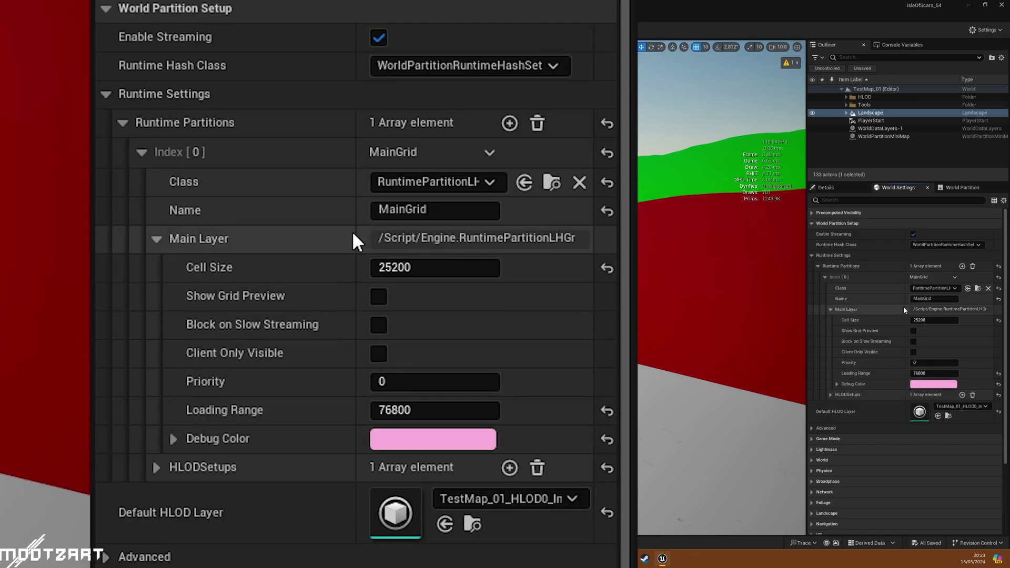
{"action": "left_click", "coordinate": [378, 295]}
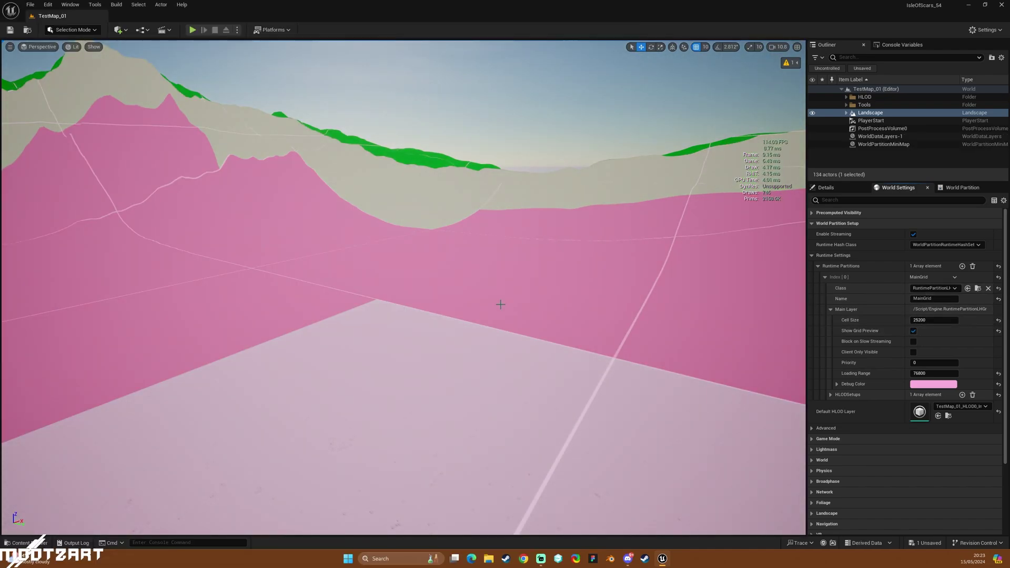
{"action": "right_click_drag", "start_coordinate": [496, 303], "coordinate": [489, 468]}
{"action": "right_click_drag", "start_coordinate": [403, 353], "coordinate": [402, 286]}
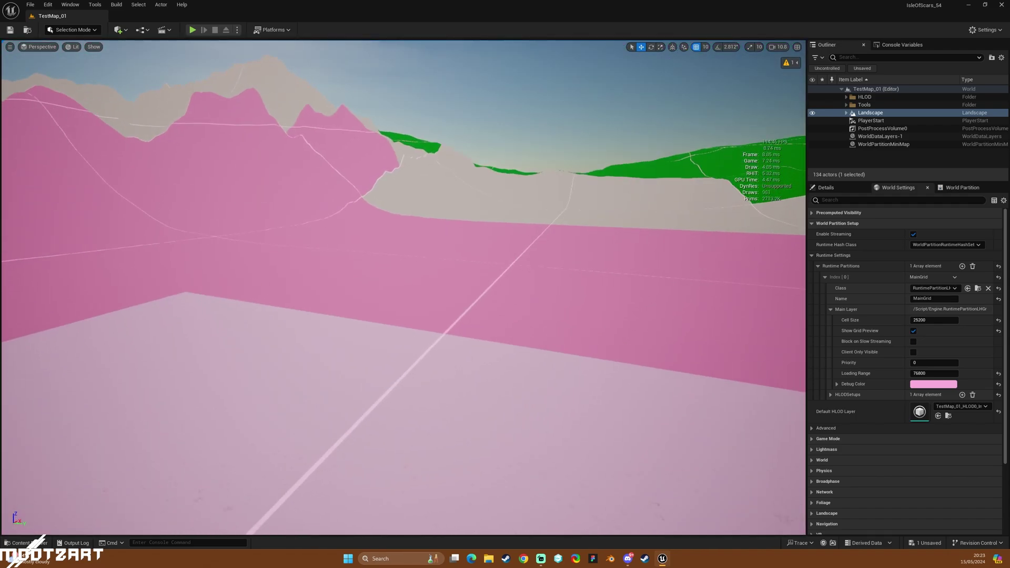
{"action": "key", "text": "s"}
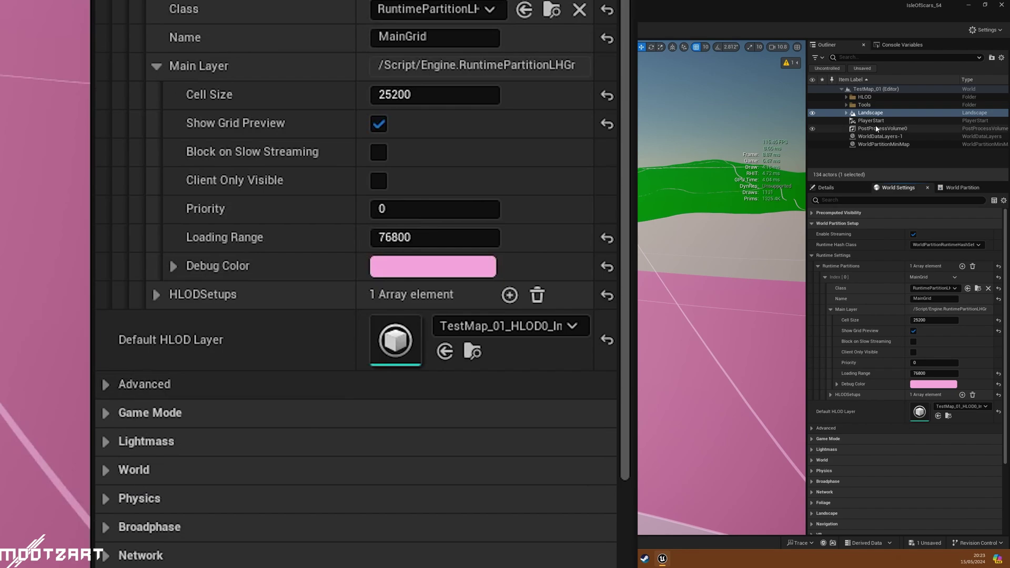
Examine the HLOD settings of the TestMap_01 Landscape actor, including texture size and mesh source LOD policy.
{"action": "left_click", "coordinate": [842, 188]}
{"action": "scroll", "coordinate": [862, 418], "scroll_direction": "down", "scroll_amount": 3}
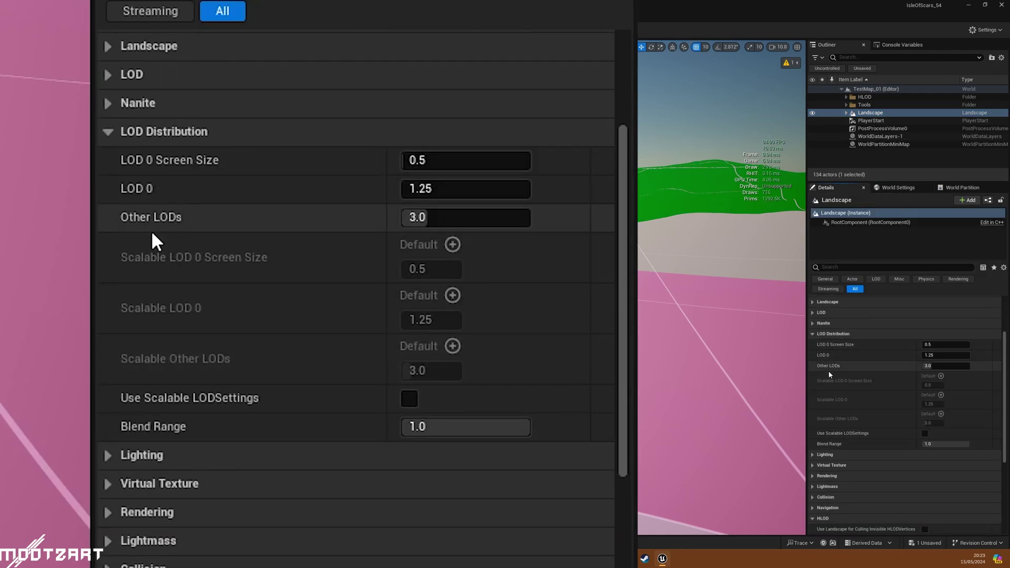
{"action": "left_click", "coordinate": [814, 334]}
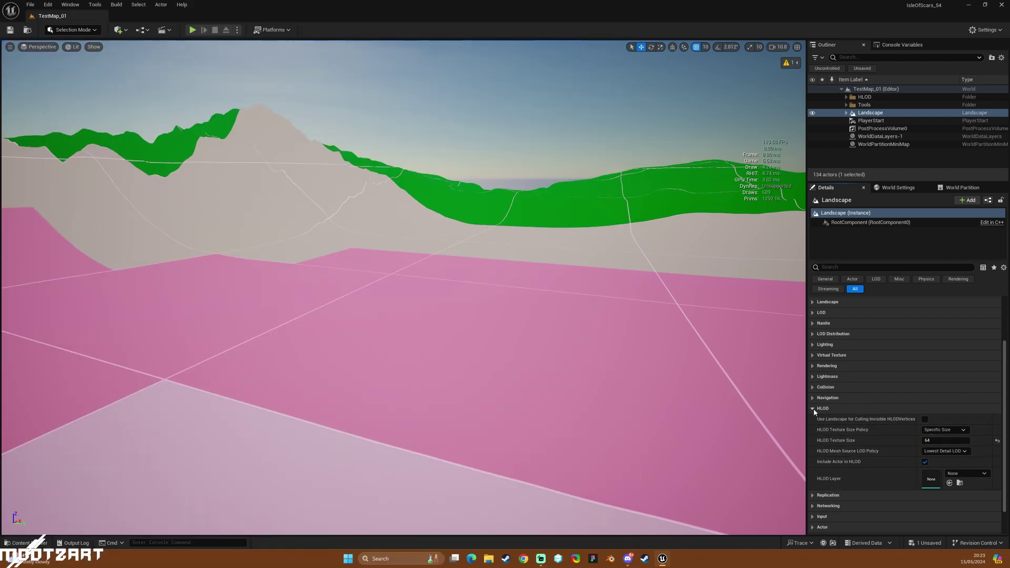
{"action": "left_click", "coordinate": [814, 410]}
{"action": "mouse_move", "coordinate": [541, 305]}
{"action": "right_mouse_down"}
{"action": "mouse_move", "coordinate": [513, 300]}
{"action": "mouse_move", "coordinate": [532, 312]}
{"action": "mouse_move", "coordinate": [541, 305]}
{"action": "right_mouse_up"}
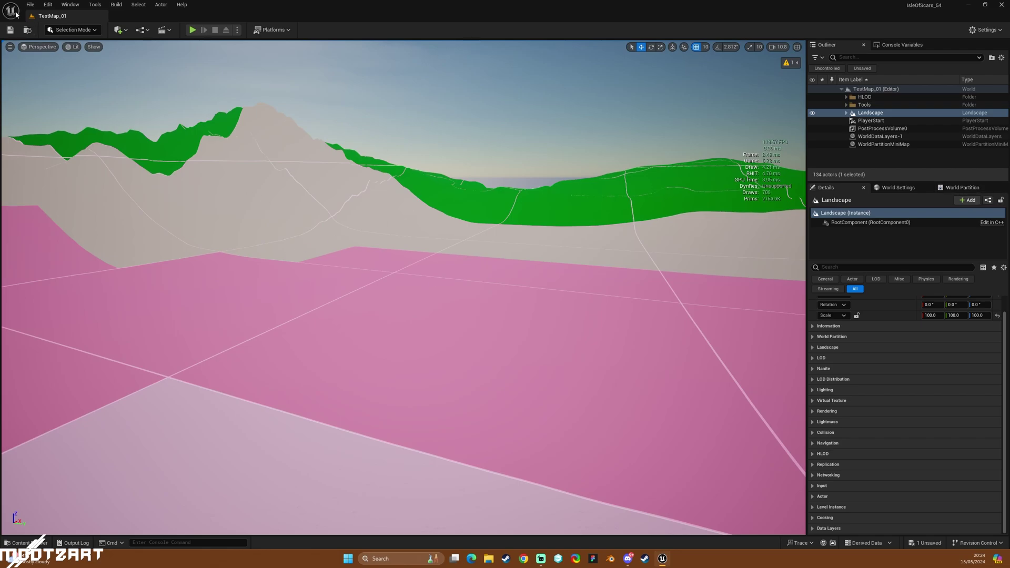
Open the TestMap_02 level from the TestMap folder and turn off the landscape LOD visualizer.
{"action": "left_click", "coordinate": [30, 5]}
{"action": "right_click_drag", "start_coordinate": [377, 213], "coordinate": [387, 216]}
{"action": "key", "text": "ctrl+space"}
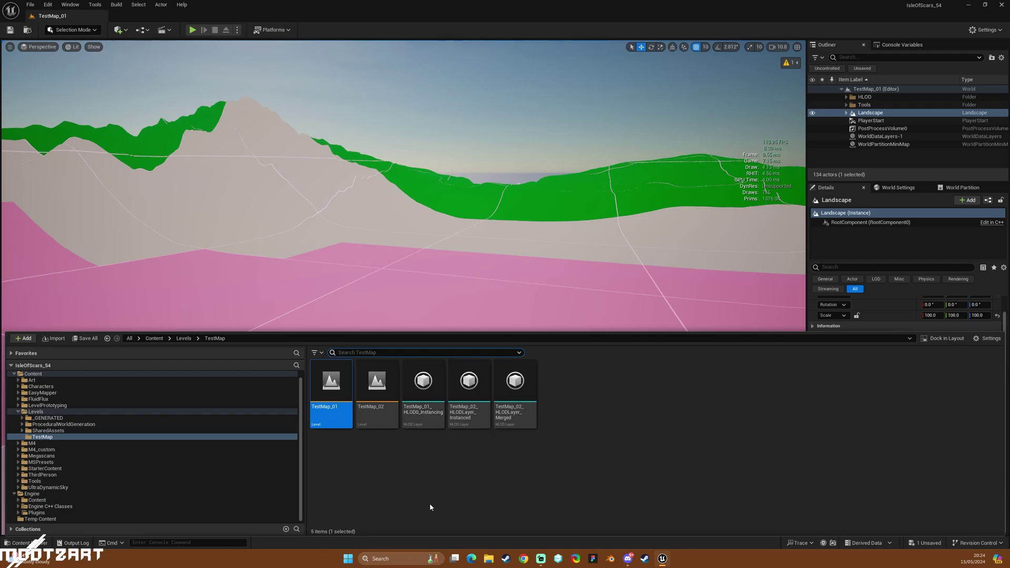
{"action": "double_click", "coordinate": [376, 390]}
{"action": "left_click", "coordinate": [72, 47]}
{"action": "mouse_move", "coordinate": [121, 257]}
{"action": "left_click", "coordinate": [180, 268]}
Fly over the TestMap_02 terrain to look across the textured landscape.
{"action": "mouse_move", "coordinate": [231, 256]}
{"action": "right_mouse_down"}
{"action": "mouse_move", "coordinate": [452, 229]}
{"action": "mouse_move", "coordinate": [568, 230]}
{"action": "mouse_move", "coordinate": [684, 232]}
{"action": "mouse_move", "coordinate": [776, 262]}
{"action": "mouse_move", "coordinate": [895, 263]}
{"action": "mouse_move", "coordinate": [763, 247]}
{"action": "mouse_move", "coordinate": [436, 251]}
{"action": "mouse_move", "coordinate": [279, 228]}
{"action": "mouse_move", "coordinate": [332, 223]}
{"action": "right_mouse_up"}
{"action": "key", "text": "w"}
{"action": "key", "text": "s"}
{"action": "key", "text": "w"}
{"action": "key", "text": "d"}
{"action": "key", "text": "s"}
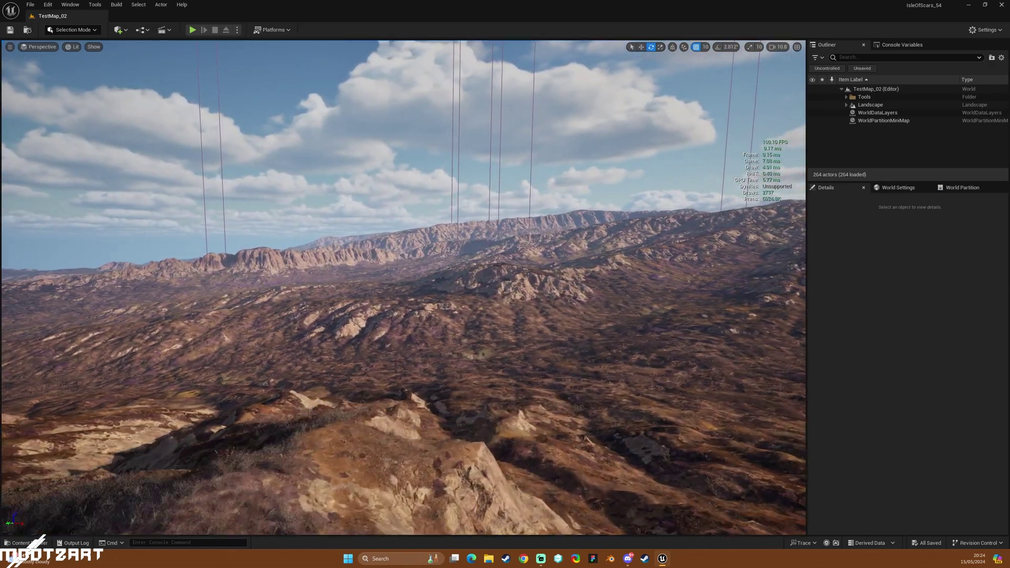
Review the TestMap_02 HLODLayer_Instanced and HLODLayer_Merged assets in the TestMap folder.
{"action": "key", "text": "ctrl+space"}
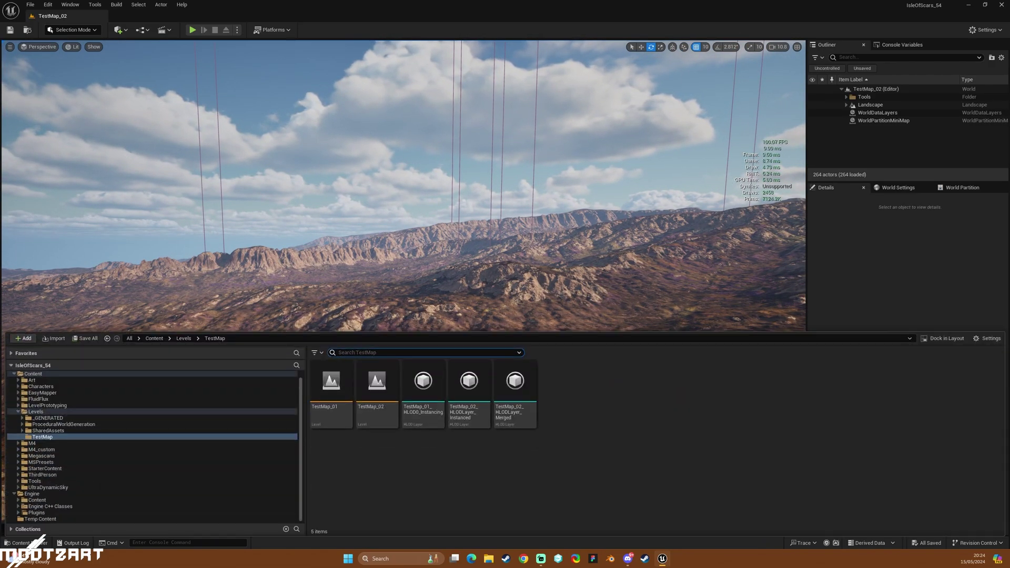
{"action": "left_click", "coordinate": [524, 391]}
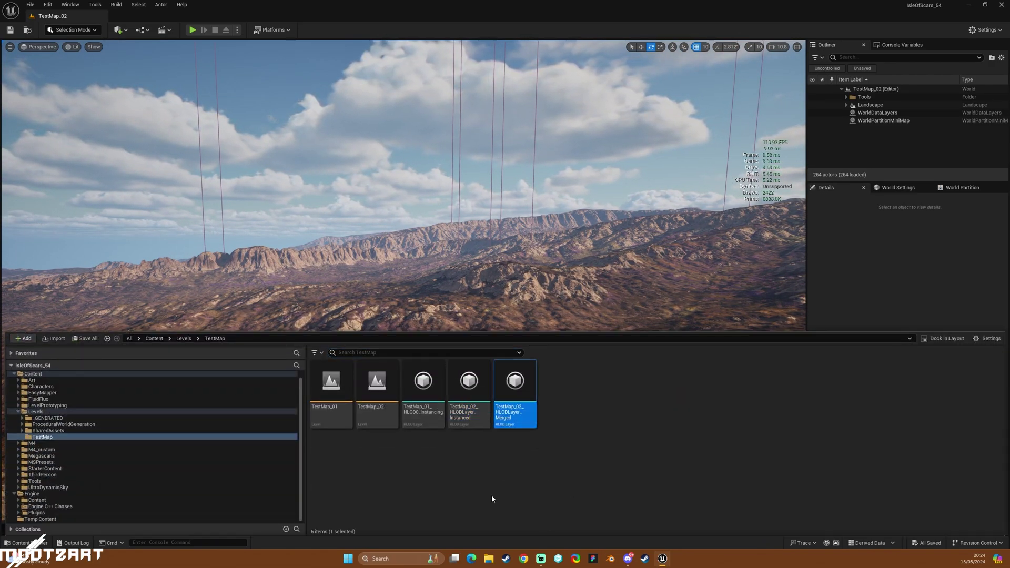
{"action": "left_click", "coordinate": [365, 390]}
{"action": "left_click", "coordinate": [516, 388]}
{"action": "left_click", "coordinate": [474, 390]}
{"action": "left_click", "coordinate": [535, 454]}
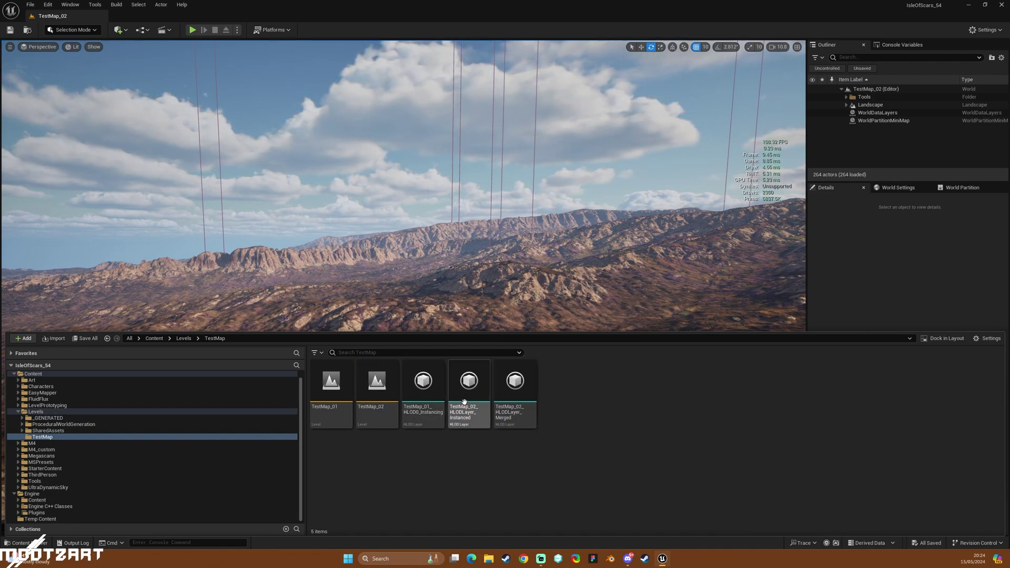
{"action": "left_click", "coordinate": [420, 263]}
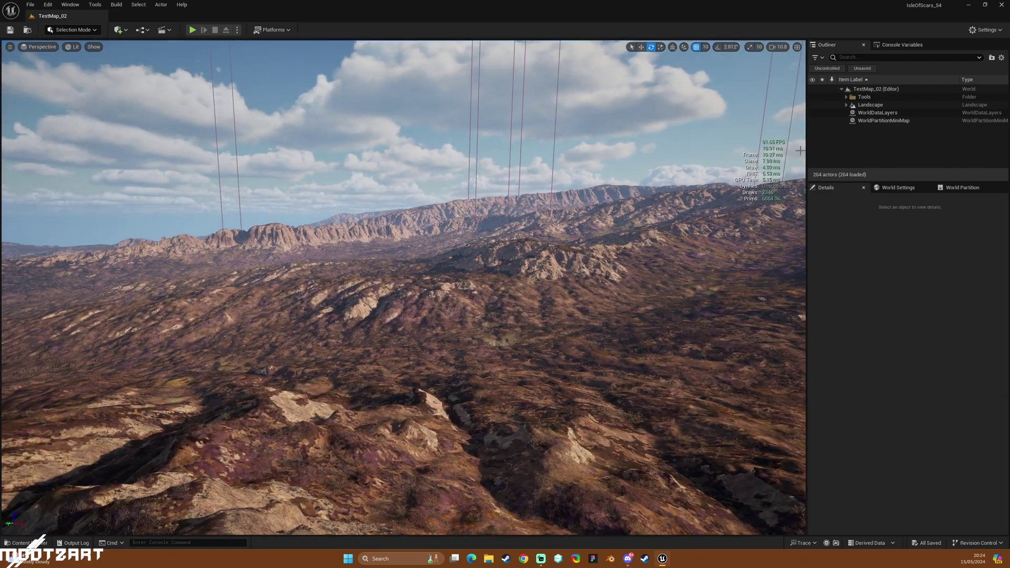
Lower the viewport camera speed to 3 and reframe the view over the TestMap_02 terrain.
{"action": "mouse_move", "coordinate": [586, 262]}
{"action": "right_mouse_down"}
{"action": "mouse_move", "coordinate": [602, 269]}
{"action": "mouse_move", "coordinate": [585, 263]}
{"action": "mouse_move", "coordinate": [588, 250]}
{"action": "right_mouse_up"}
{"action": "scroll", "coordinate": [587, 262], "scroll_direction": "down", "scroll_amount": 7}
{"action": "key", "text": "s"}
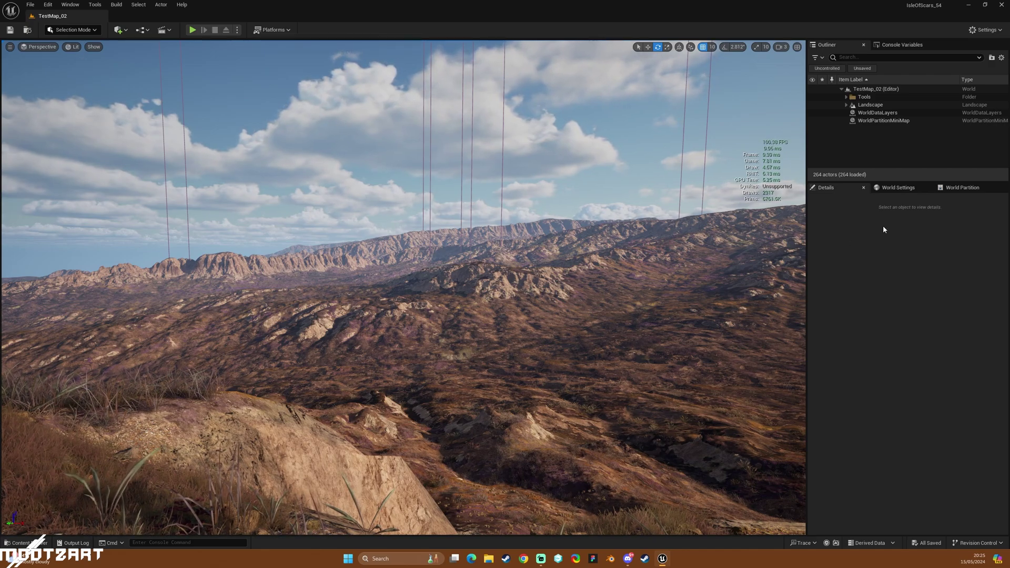
Select the Landscape actor in TestMap_02 and examine its LOD Distribution and HLOD settings.
{"action": "left_click", "coordinate": [872, 105]}
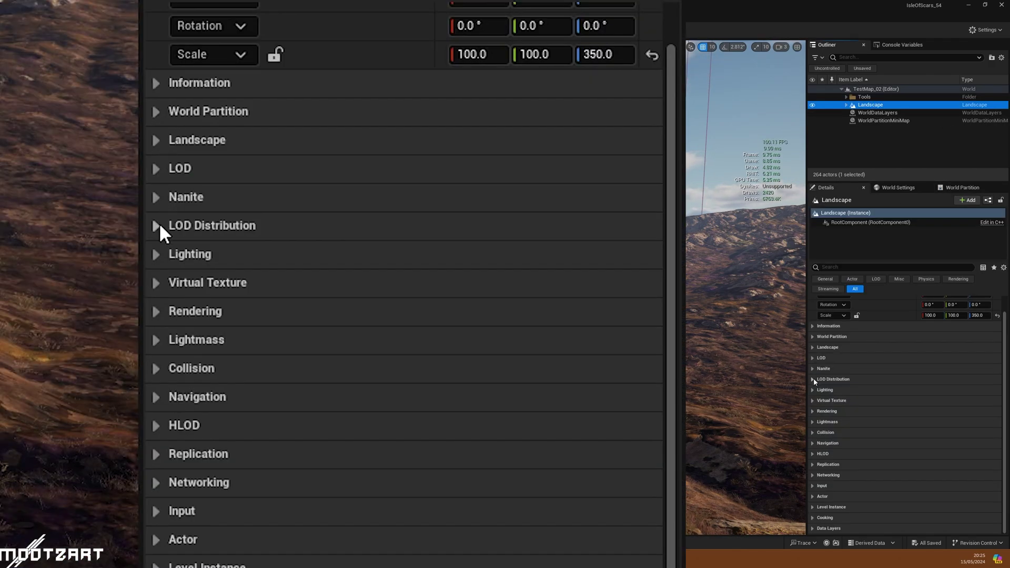
{"action": "left_click", "coordinate": [813, 379]}
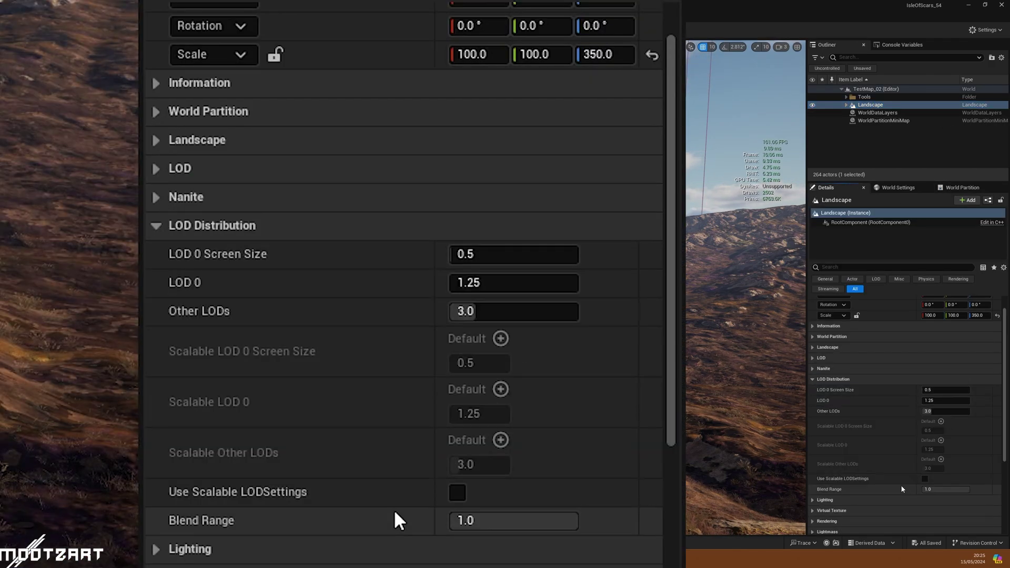
{"action": "scroll", "coordinate": [822, 509], "scroll_direction": "down", "scroll_amount": 1}
{"action": "scroll", "coordinate": [824, 512], "scroll_direction": "down", "scroll_amount": 2}
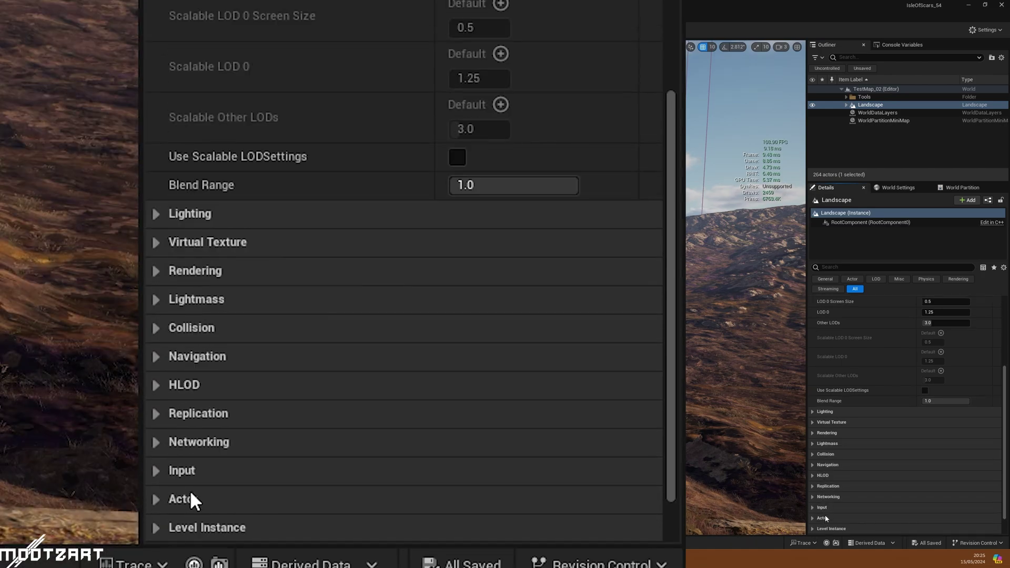
{"action": "left_click", "coordinate": [813, 473]}
{"action": "scroll", "coordinate": [931, 489], "scroll_direction": "down", "scroll_amount": 1}
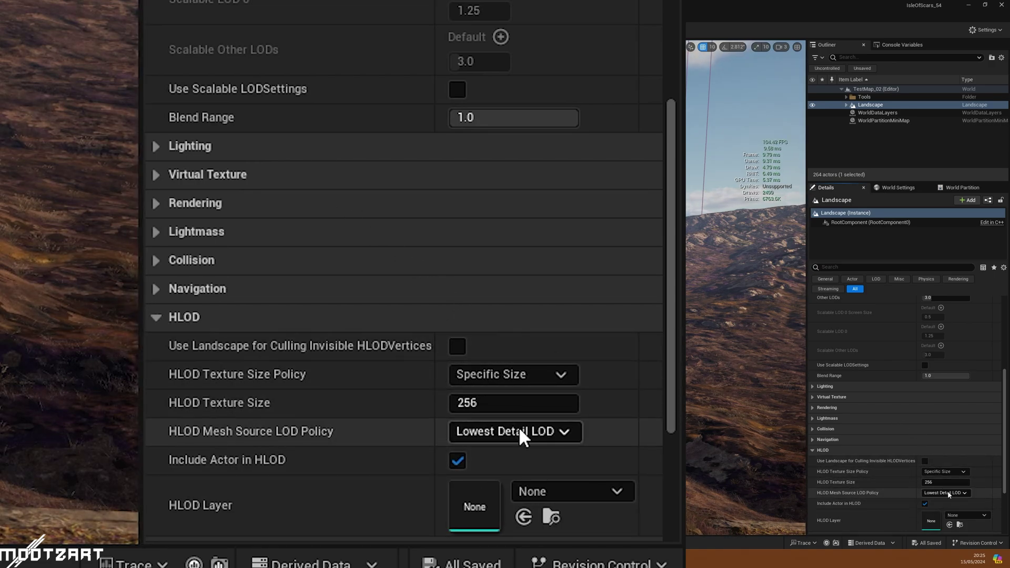
{"action": "scroll", "coordinate": [921, 476], "scroll_direction": "down", "scroll_amount": 2}
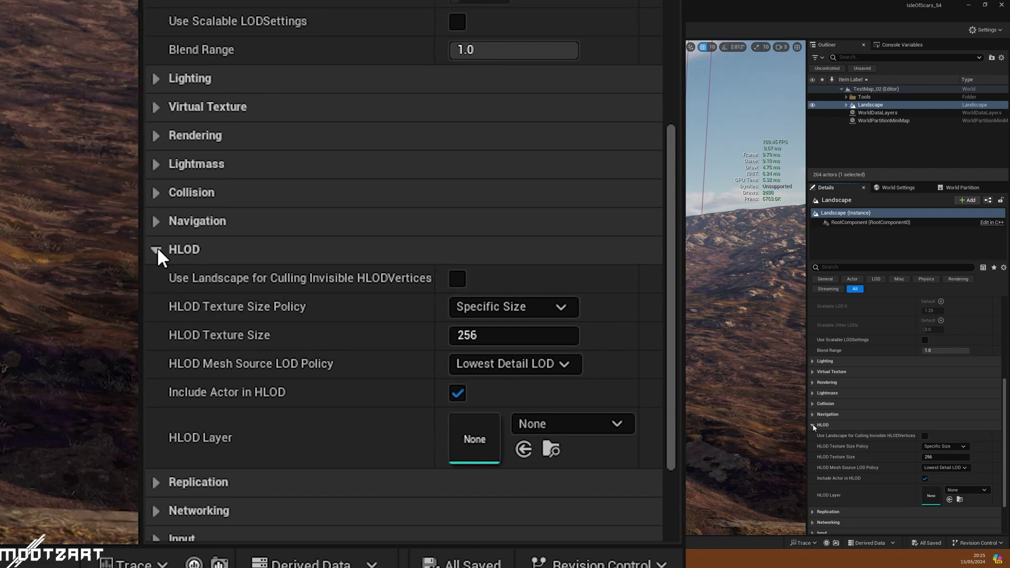
{"action": "left_click", "coordinate": [814, 426]}
{"action": "scroll", "coordinate": [851, 393], "scroll_direction": "up", "scroll_amount": 10}
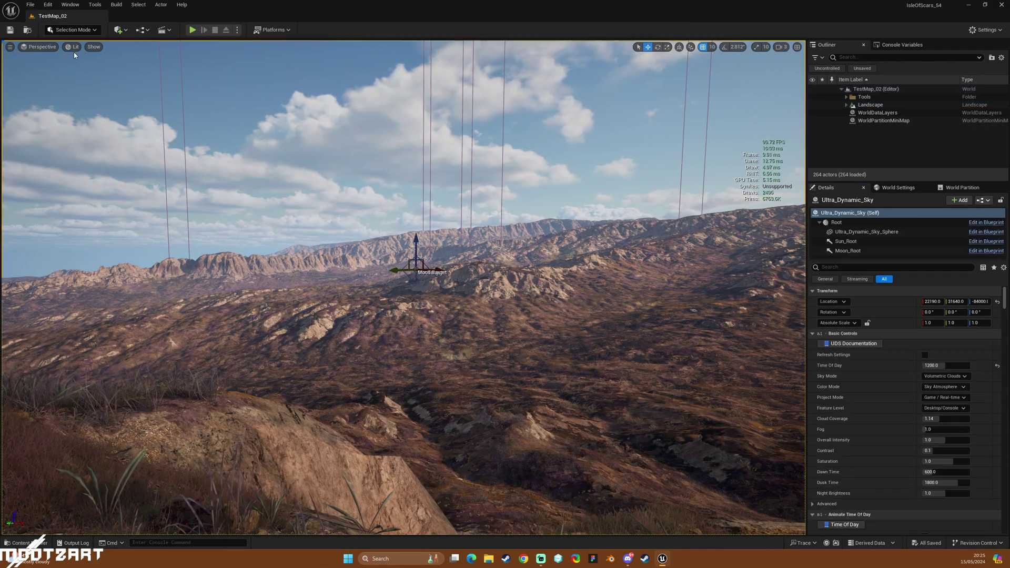
Set the landscape visualizer to LOD and select the Landscape actor again.
{"action": "left_click", "coordinate": [74, 47]}
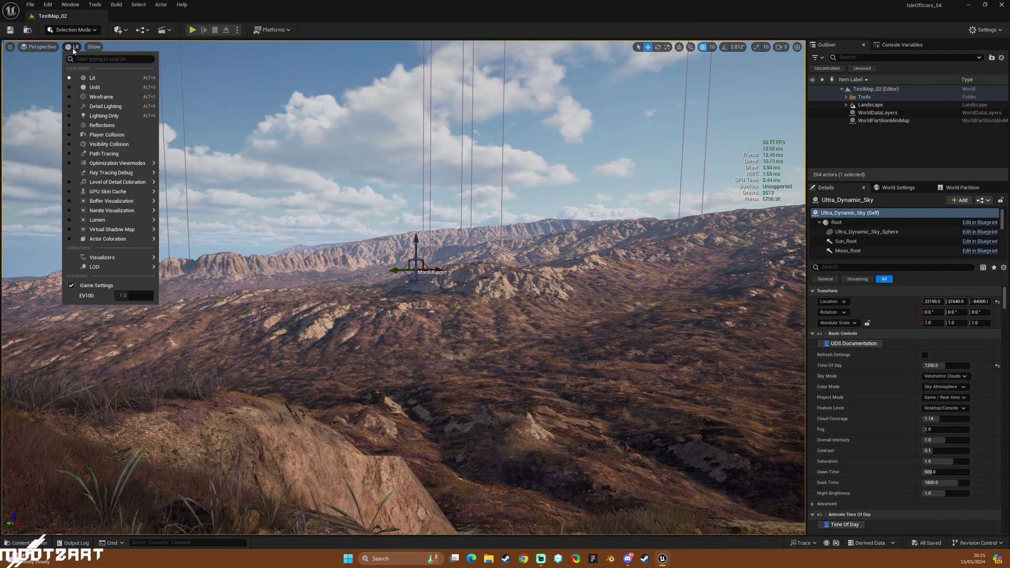
{"action": "left_click", "coordinate": [73, 47]}
{"action": "left_click", "coordinate": [74, 47]}
{"action": "mouse_move", "coordinate": [102, 257]}
{"action": "left_click", "coordinate": [195, 272]}
{"action": "left_click", "coordinate": [870, 104]}
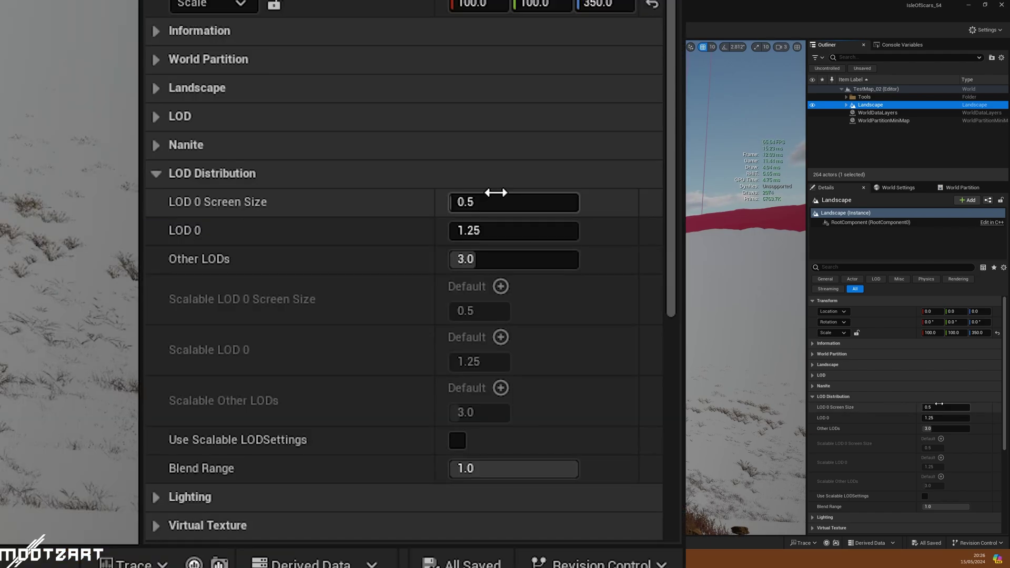
Set the Landscape's LOD 0 Screen Size to 2 and its Other LODs value to 2.
{"action": "left_click", "coordinate": [947, 408]}
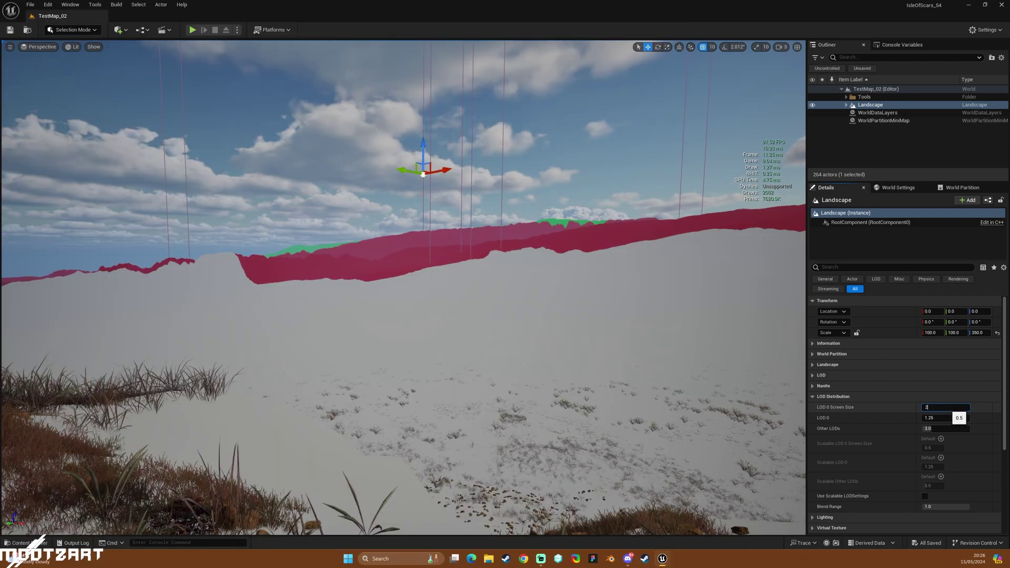
{"action": "key", "text": "Return"}
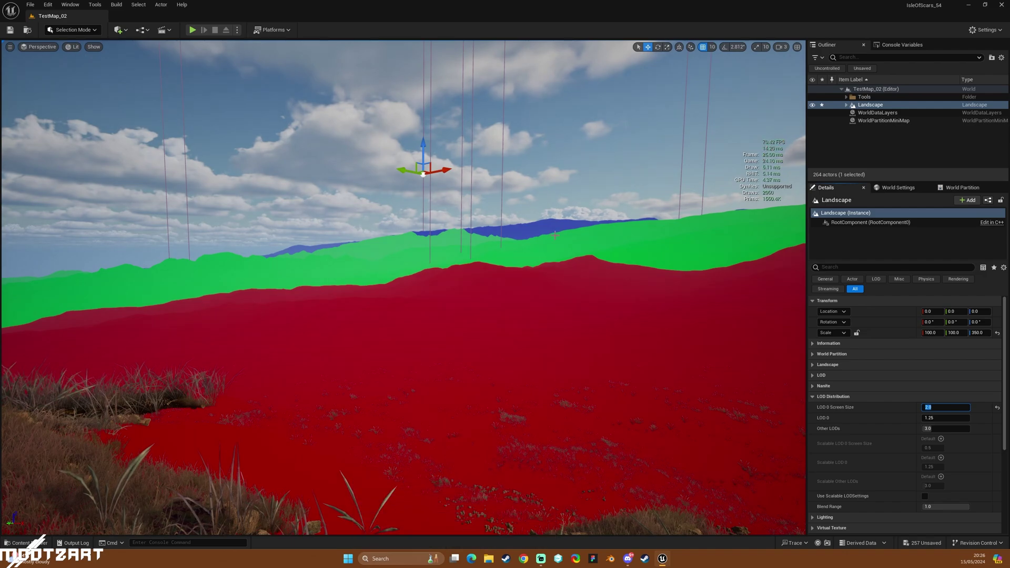
{"action": "left_click", "coordinate": [945, 428]}
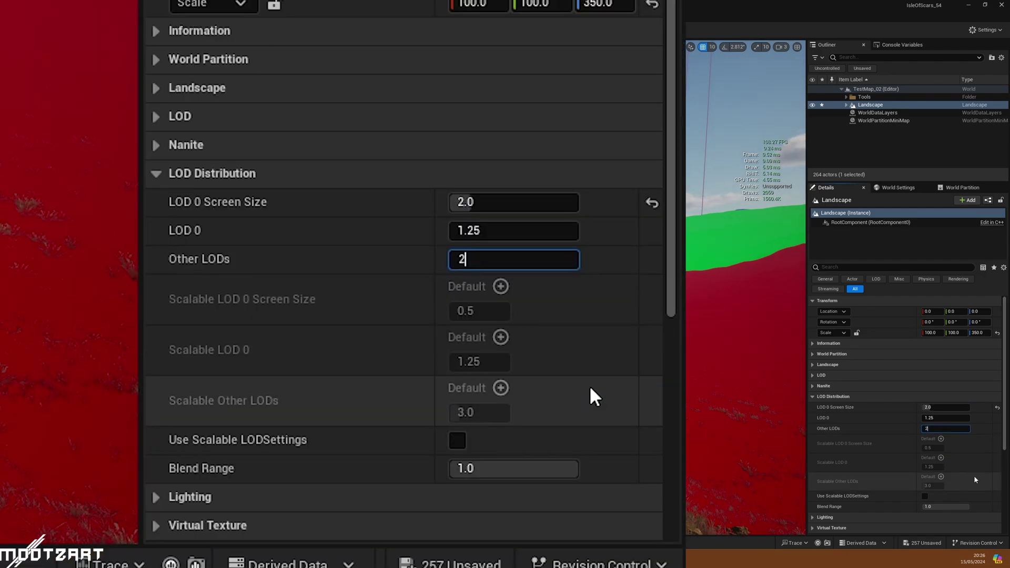
{"action": "type", "text": "2"}
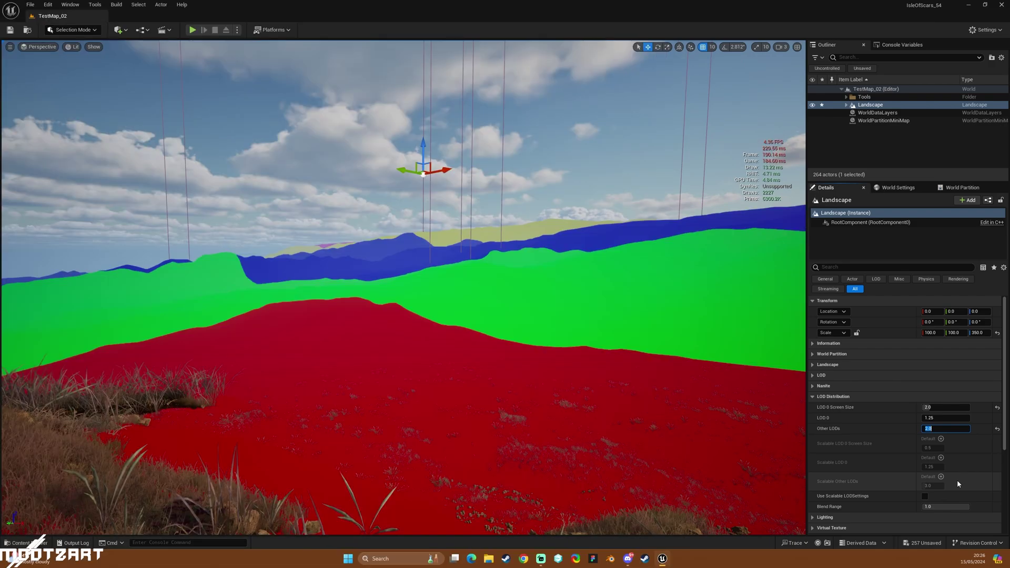
{"action": "key", "text": "Return"}
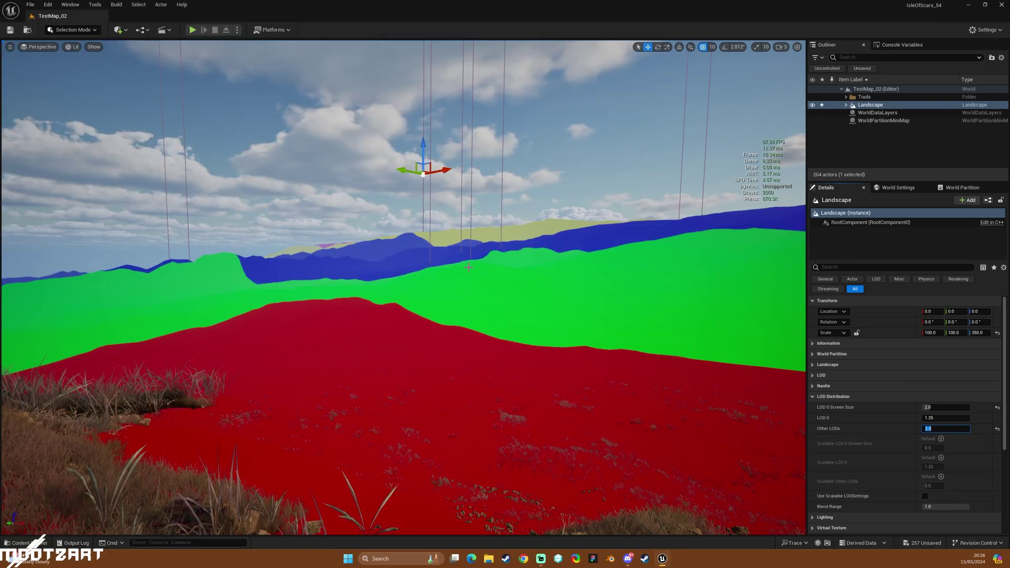
Turn off the landscape LOD visualizer and set the Landscape's Other LODs value to 2.5.
{"action": "left_click", "coordinate": [74, 47]}
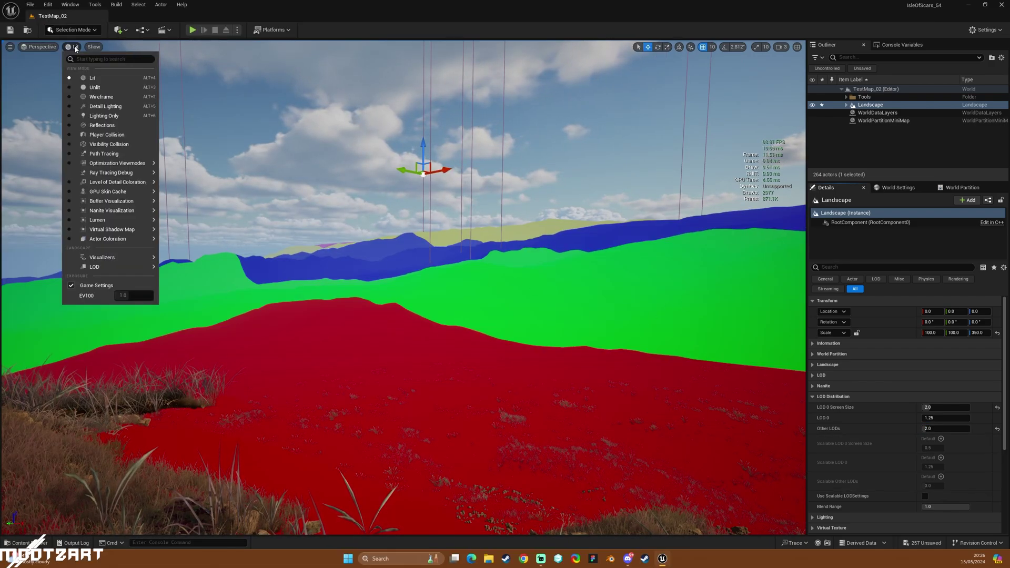
{"action": "mouse_move", "coordinate": [126, 257]}
{"action": "left_click", "coordinate": [181, 269]}
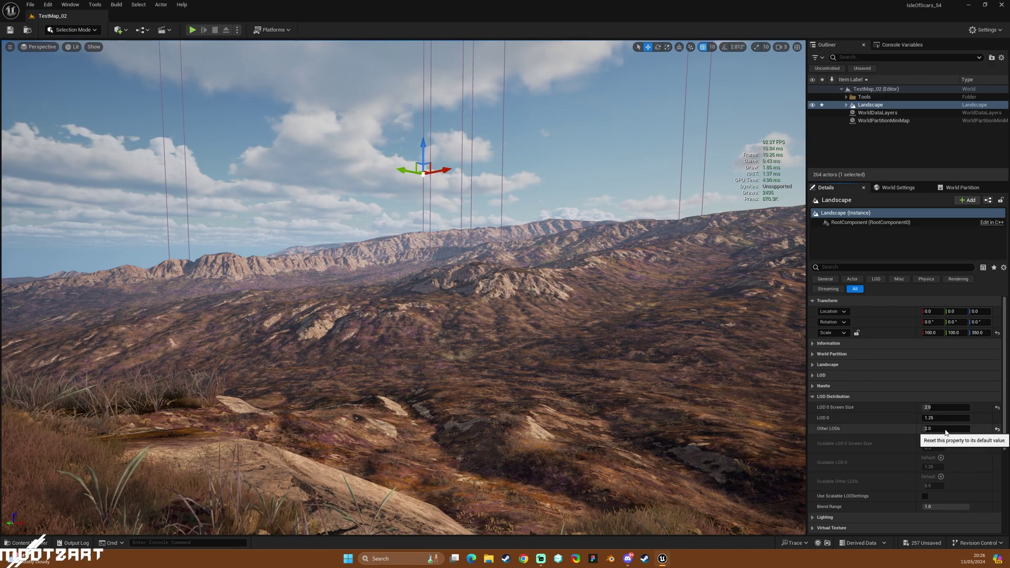
{"action": "left_click_drag", "start_coordinate": [945, 431], "coordinate": [944, 429]}
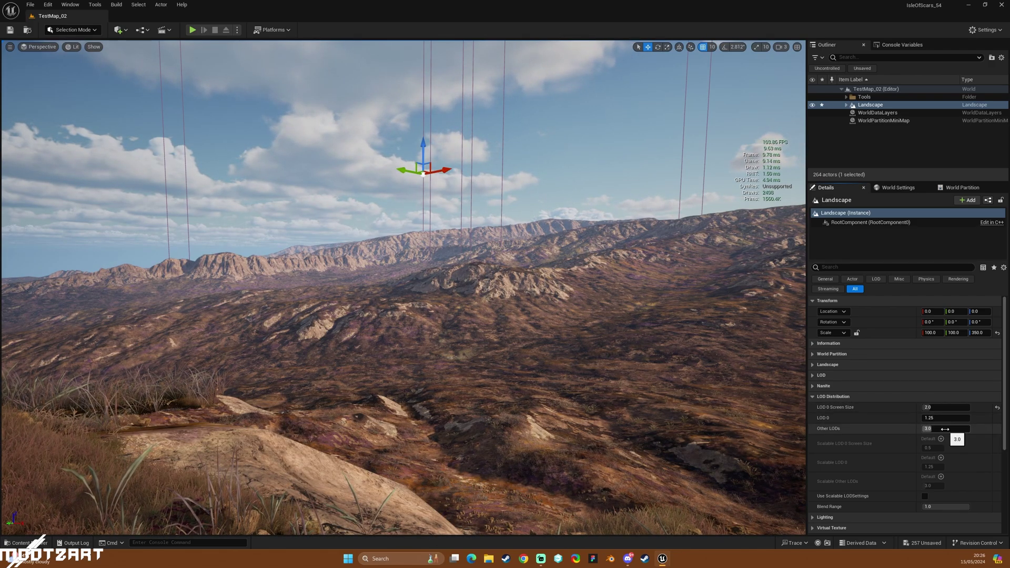
{"action": "type", "text": "2.5"}
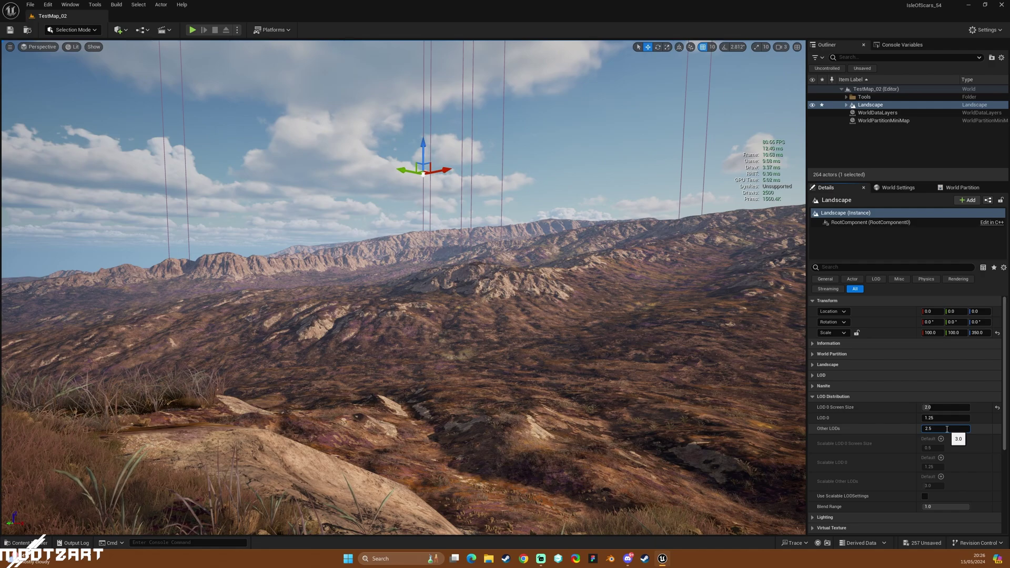
{"action": "key", "text": "Return"}
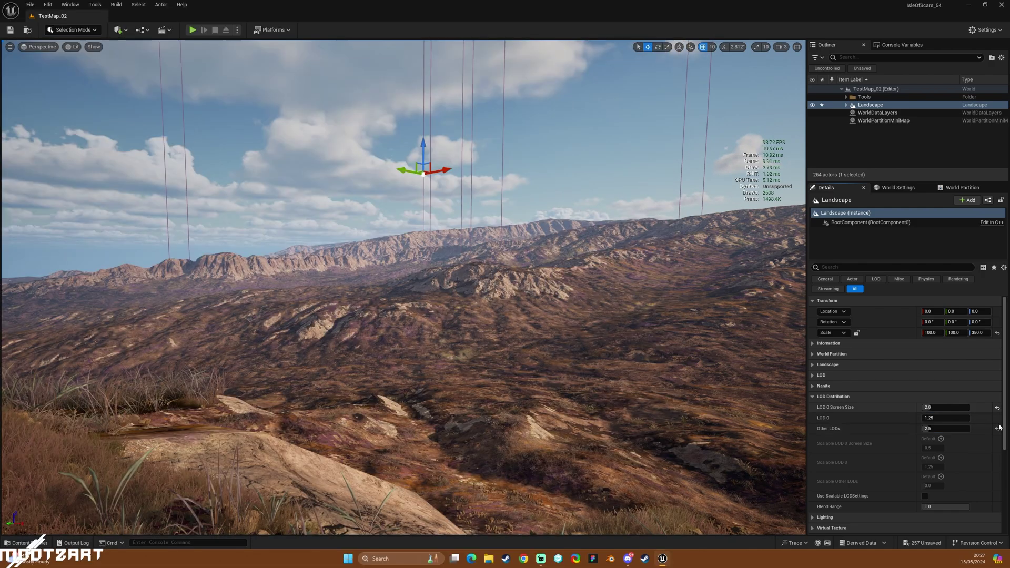
Reset the Landscape's LOD 0 Screen Size to its default, try 1.5, and set it to 2.
{"action": "key", "text": "ctrl+y"}
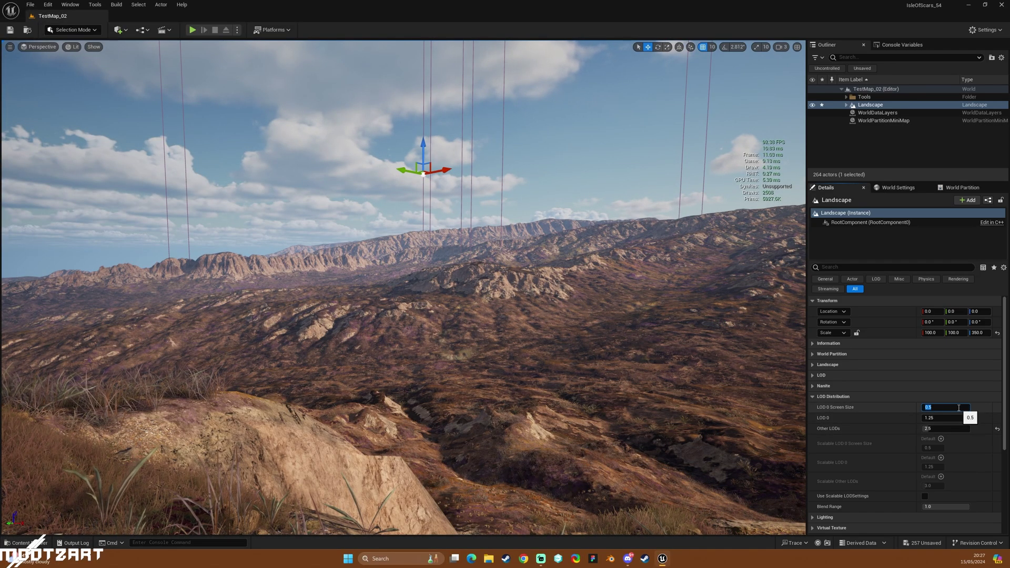
{"action": "type", "text": "1."}
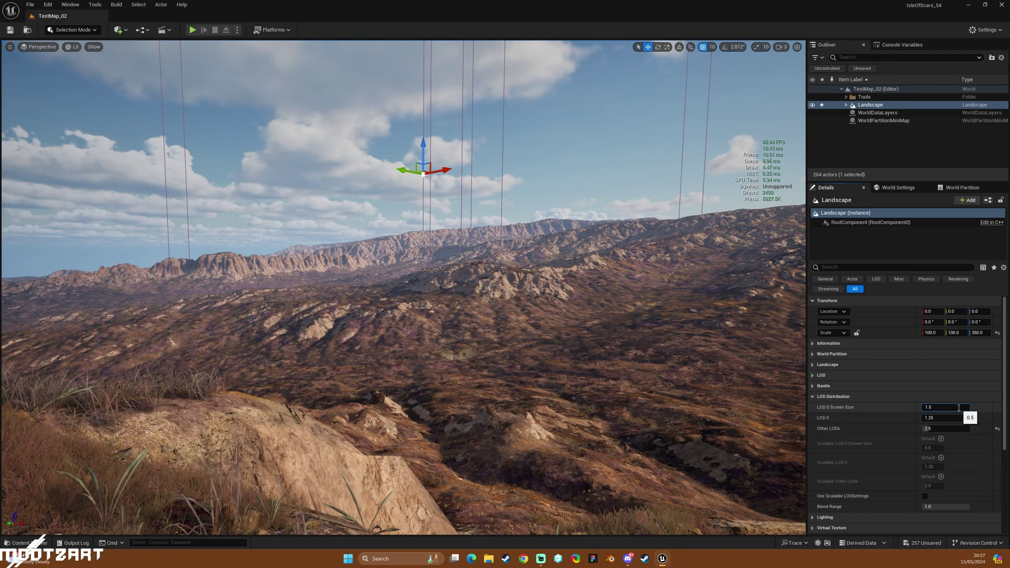
{"action": "key", "text": "Return"}
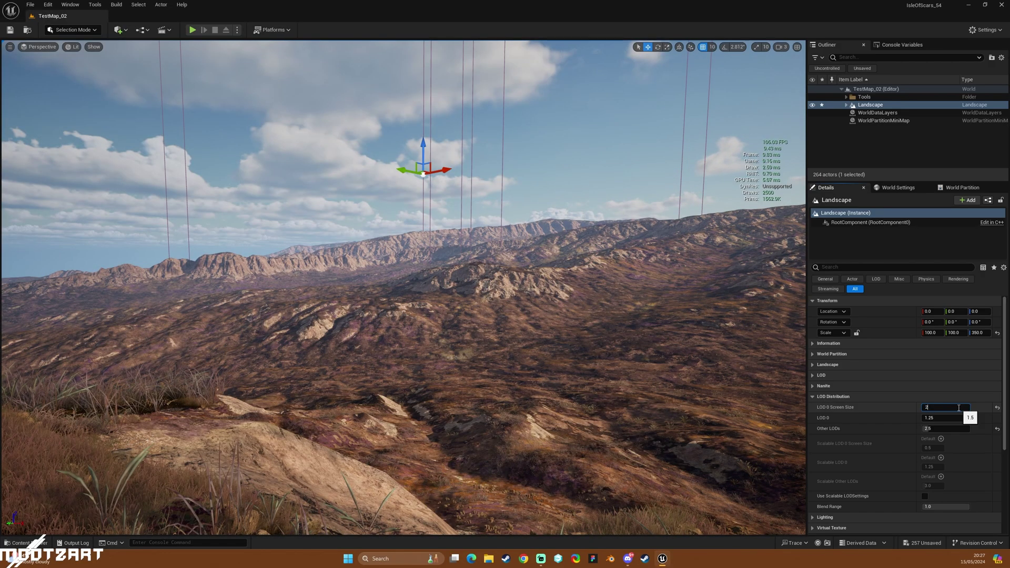
{"action": "key", "text": "Return"}
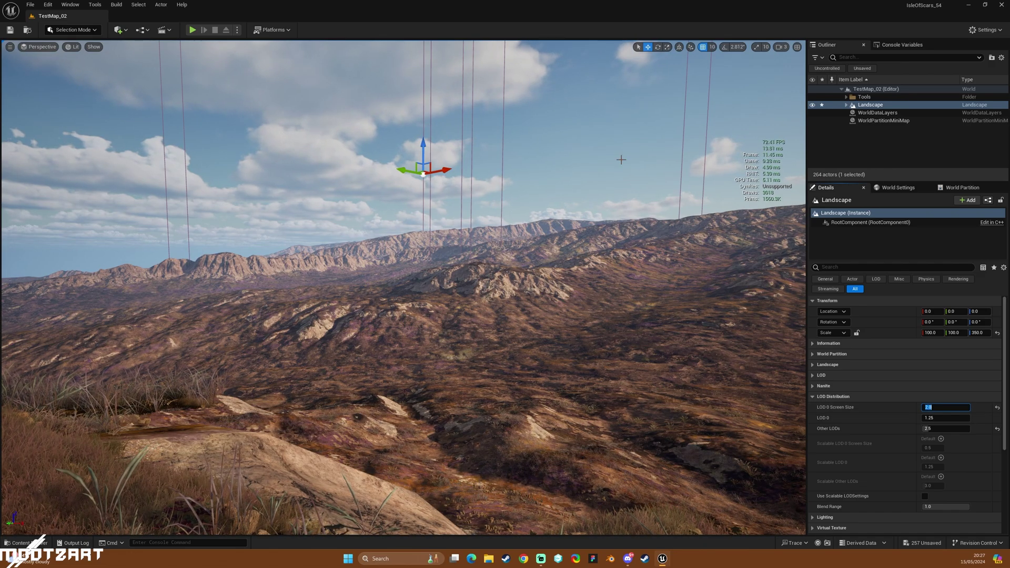
Set the landscape visualizer to LOD, check the coloured terrain, and save the TestMap_02 level.
{"action": "left_click", "coordinate": [72, 48]}
{"action": "mouse_move", "coordinate": [103, 257]}
{"action": "left_click", "coordinate": [179, 277]}
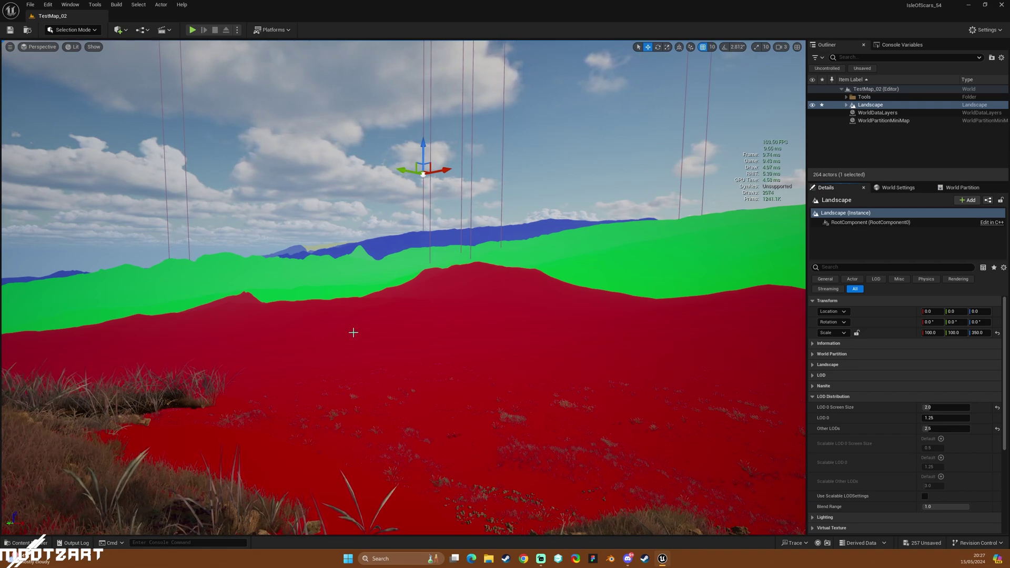
{"action": "mouse_move", "coordinate": [467, 343]}
{"action": "right_mouse_down"}
{"action": "mouse_move", "coordinate": [486, 341]}
{"action": "mouse_move", "coordinate": [466, 336]}
{"action": "right_mouse_up"}
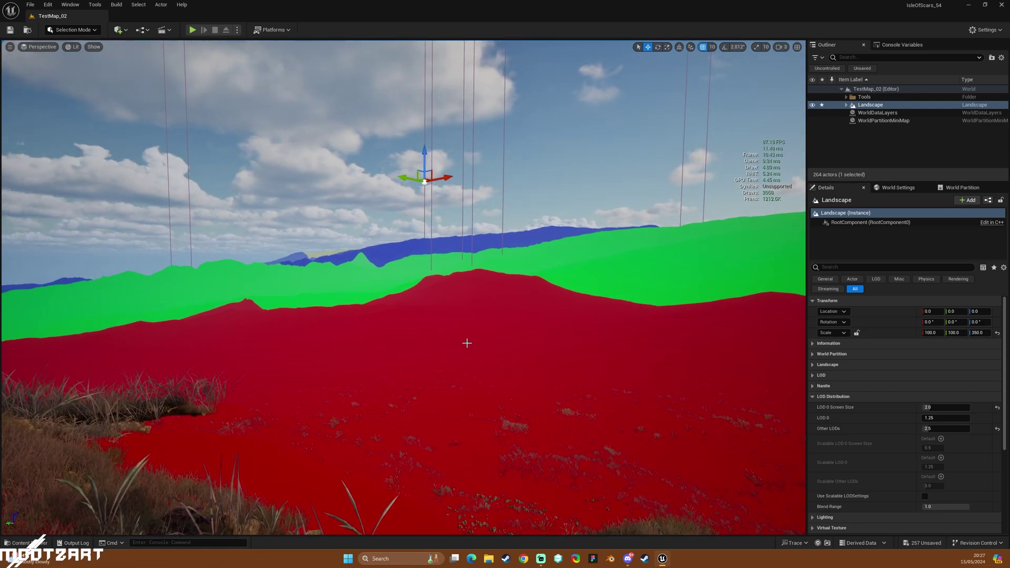
{"action": "key", "text": "ctrl+s"}
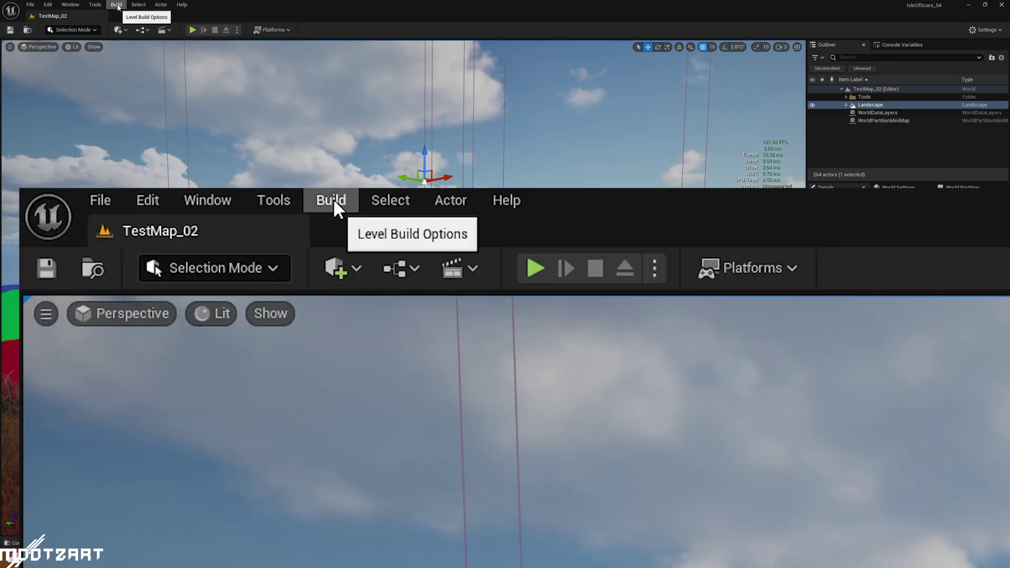
Build the HLODs for the TestMap_02 level.
{"action": "left_click", "coordinate": [117, 5]}
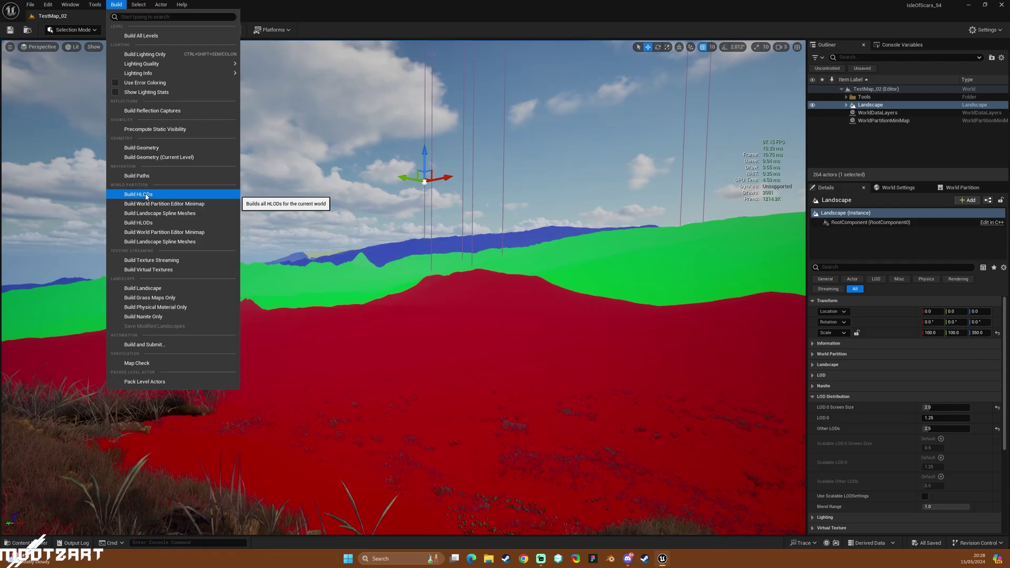
{"action": "left_click", "coordinate": [413, 356]}
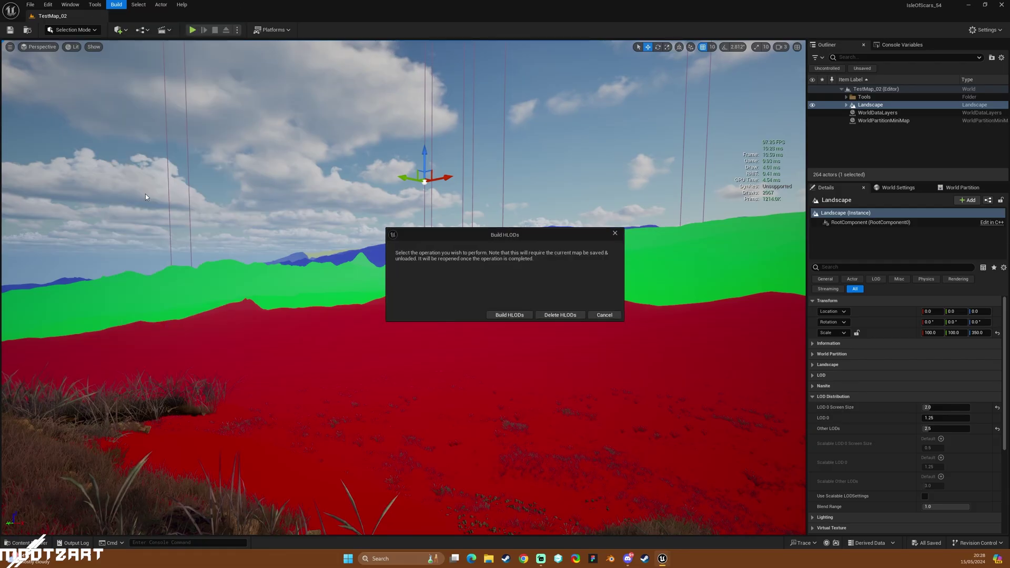
{"action": "mouse_move", "coordinate": [433, 234]}
{"action": "left_mouse_down"}
{"action": "mouse_move", "coordinate": [323, 143]}
{"action": "mouse_move", "coordinate": [438, 232]}
{"action": "left_mouse_up"}
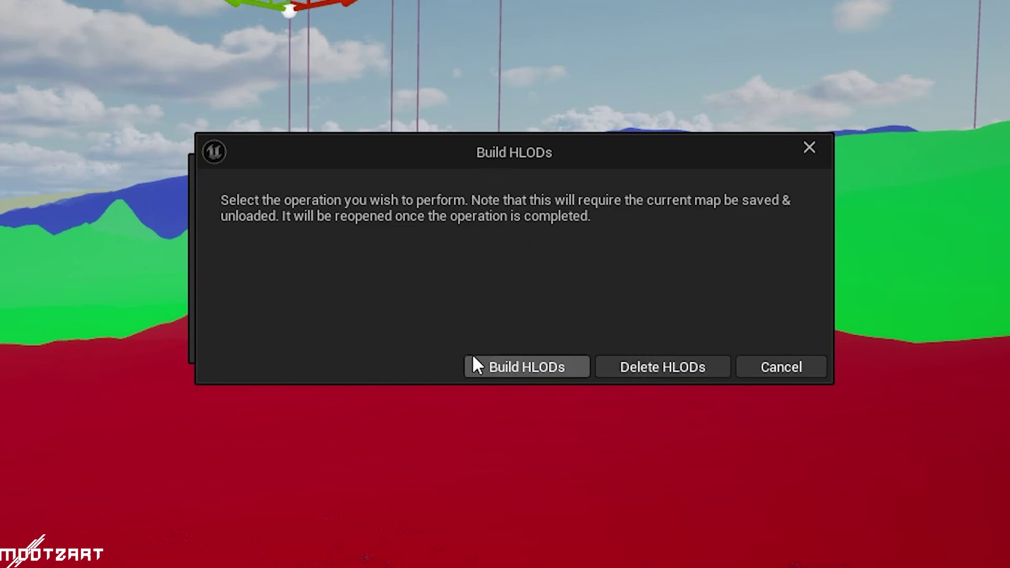
{"action": "left_click", "coordinate": [523, 365]}
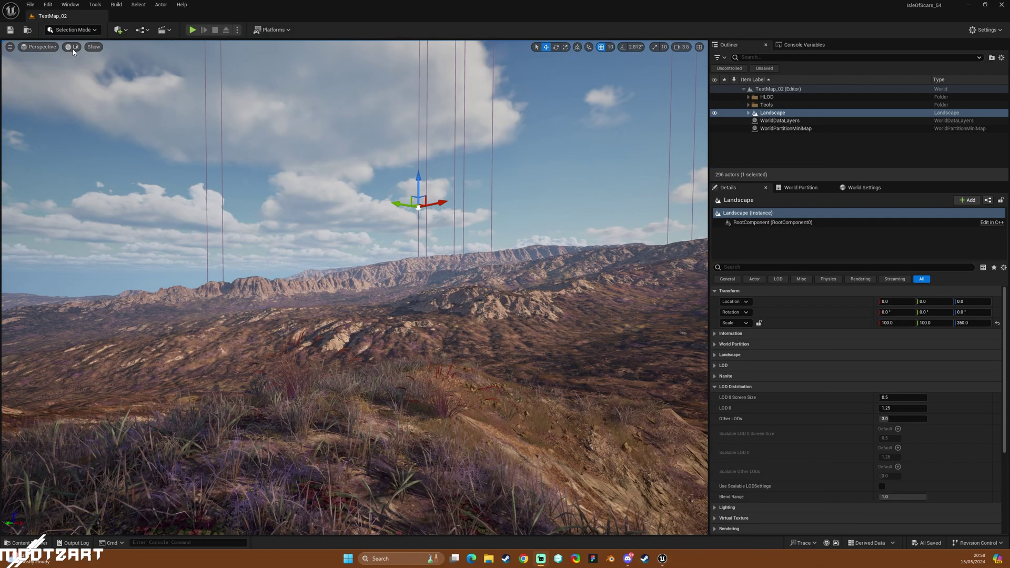
Examine the terrain with the landscape LOD visualizer in Lit view mode and return it to the normal display.
{"action": "left_click", "coordinate": [72, 48]}
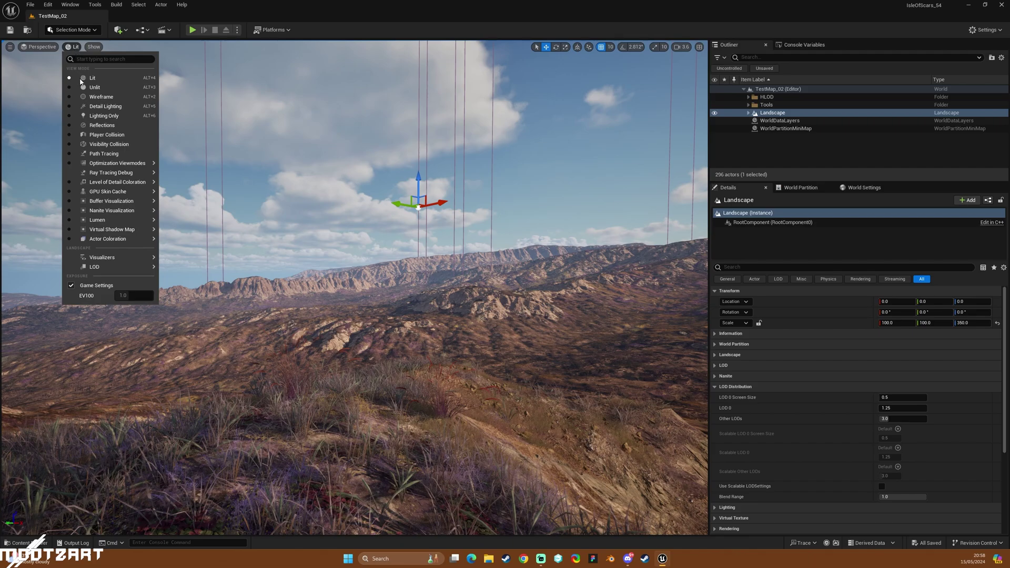
{"action": "left_click", "coordinate": [104, 136]}
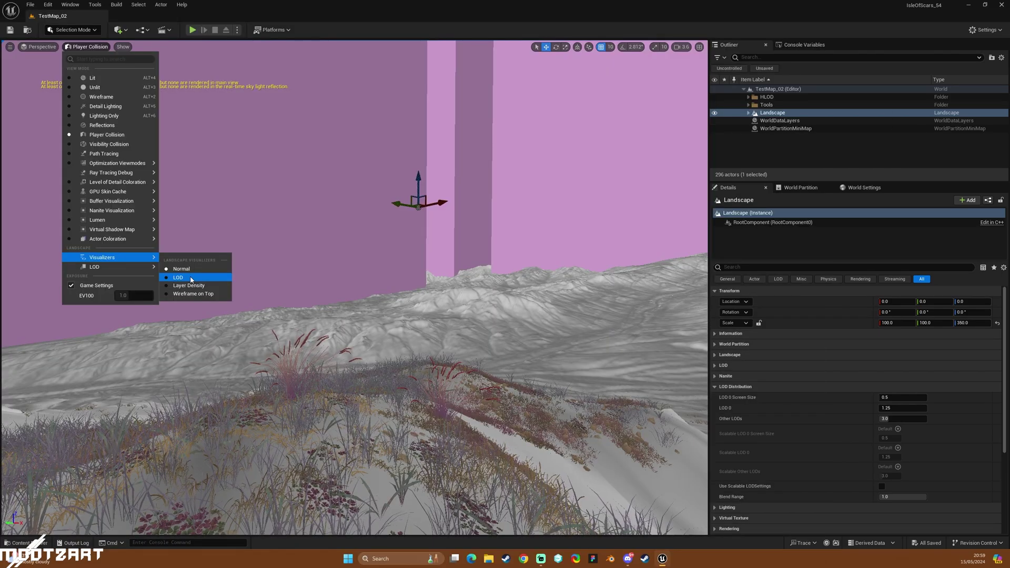
{"action": "left_click", "coordinate": [191, 280]}
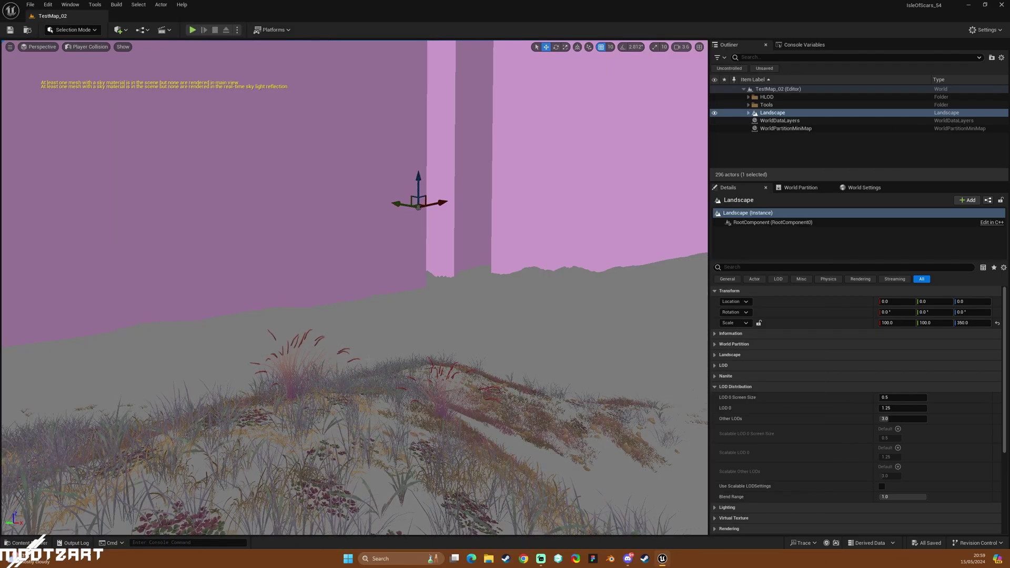
{"action": "left_click", "coordinate": [94, 47]}
{"action": "left_click", "coordinate": [97, 79]}
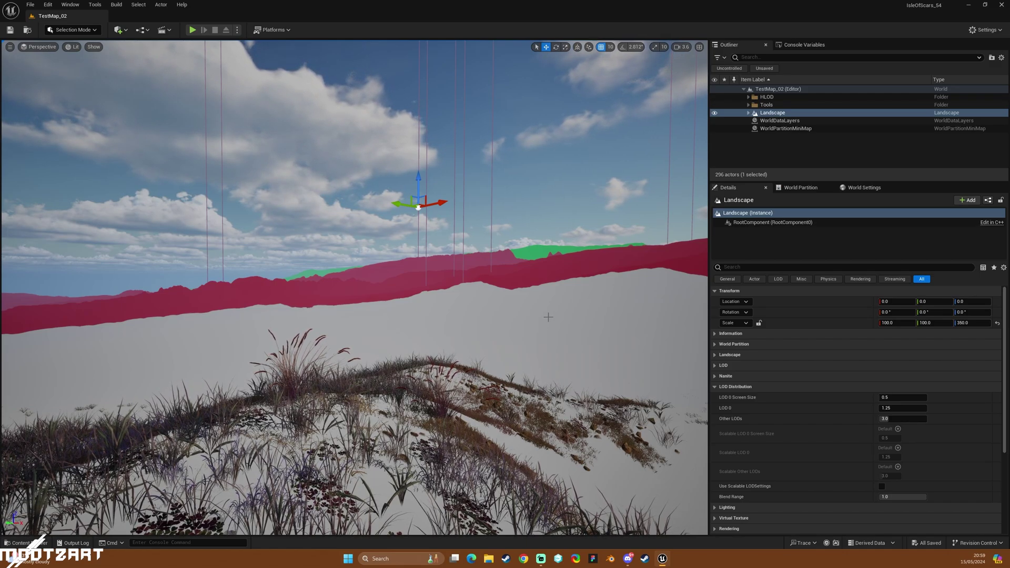
{"action": "left_click", "coordinate": [72, 47]}
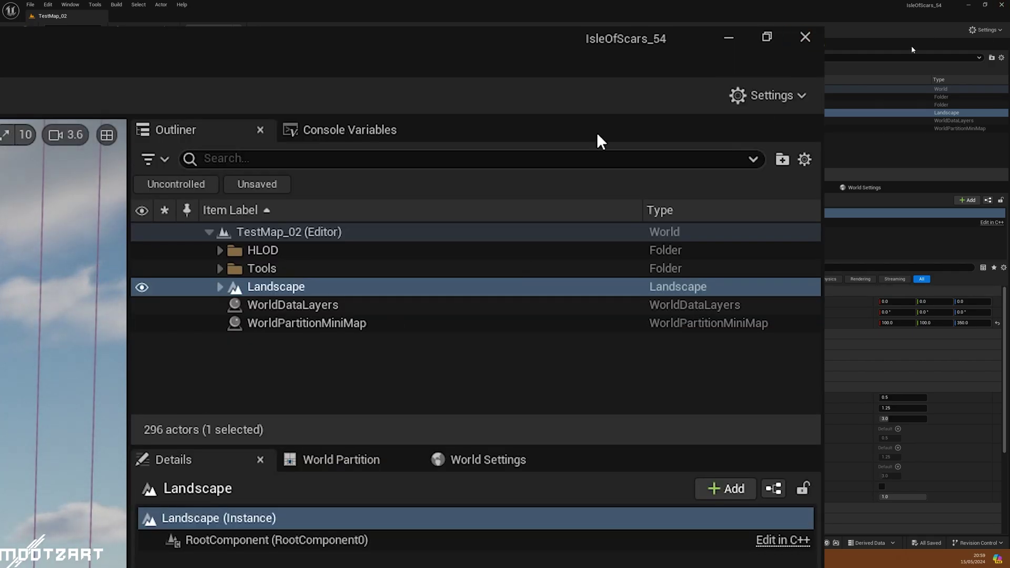
Look inside the HLOD folder in the Outliner and collapse it again.
{"action": "left_click", "coordinate": [219, 249]}
{"action": "left_click", "coordinate": [220, 250]}
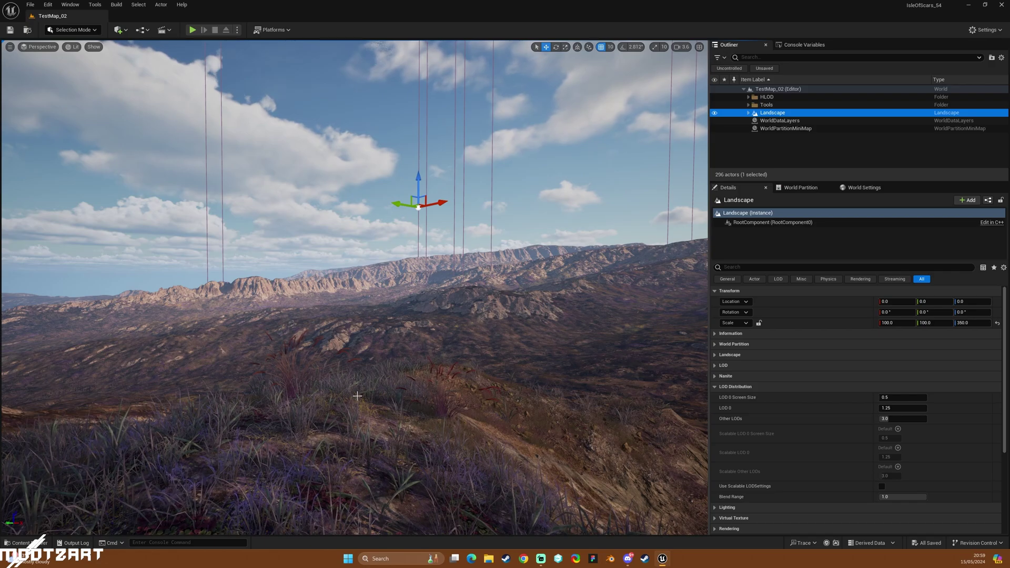
{"action": "right_click", "coordinate": [294, 459]}
{"action": "left_click", "coordinate": [311, 451]}
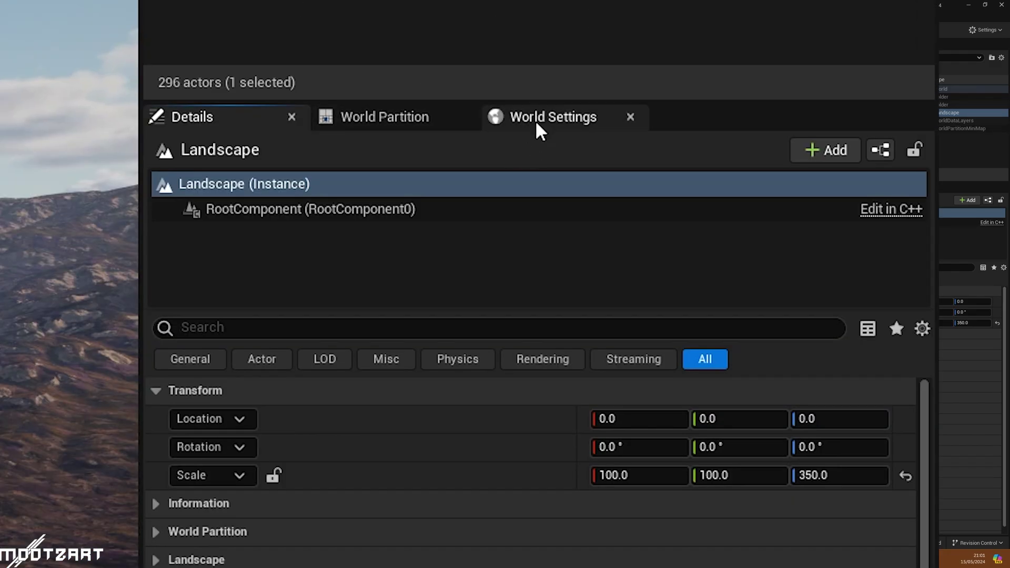
Preview the grid of MainPartition's Main Layer from the World Settings' runtime partitions.
{"action": "left_click", "coordinate": [542, 122]}
{"action": "left_click", "coordinate": [165, 304]}
{"action": "left_click", "coordinate": [166, 332]}
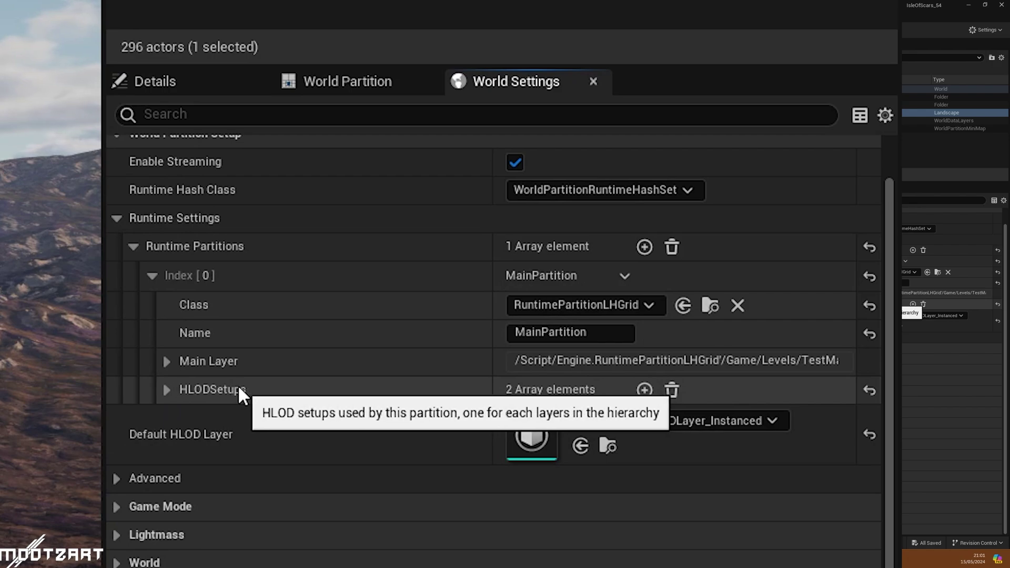
{"action": "left_click", "coordinate": [166, 362]}
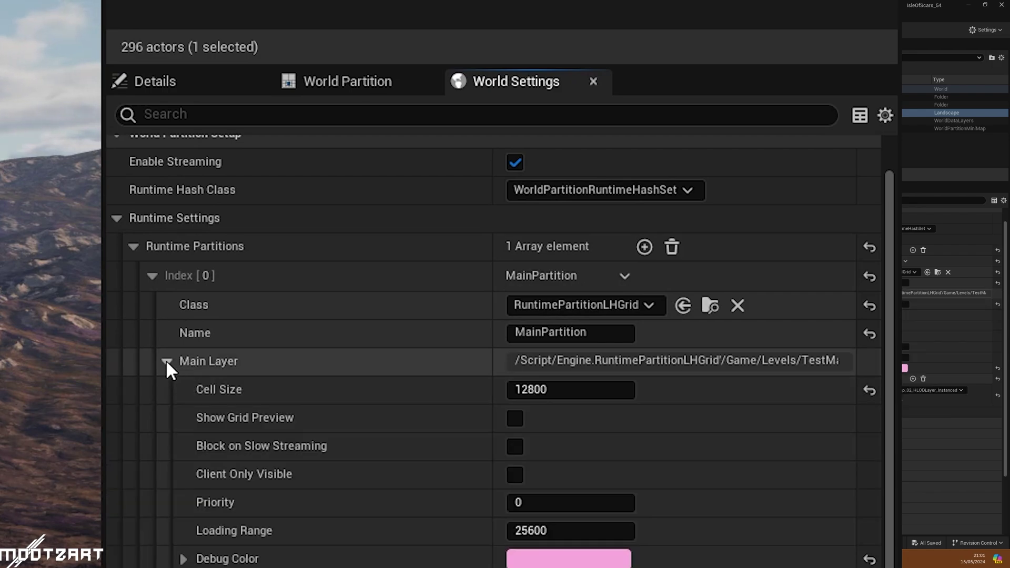
{"action": "left_click", "coordinate": [517, 417]}
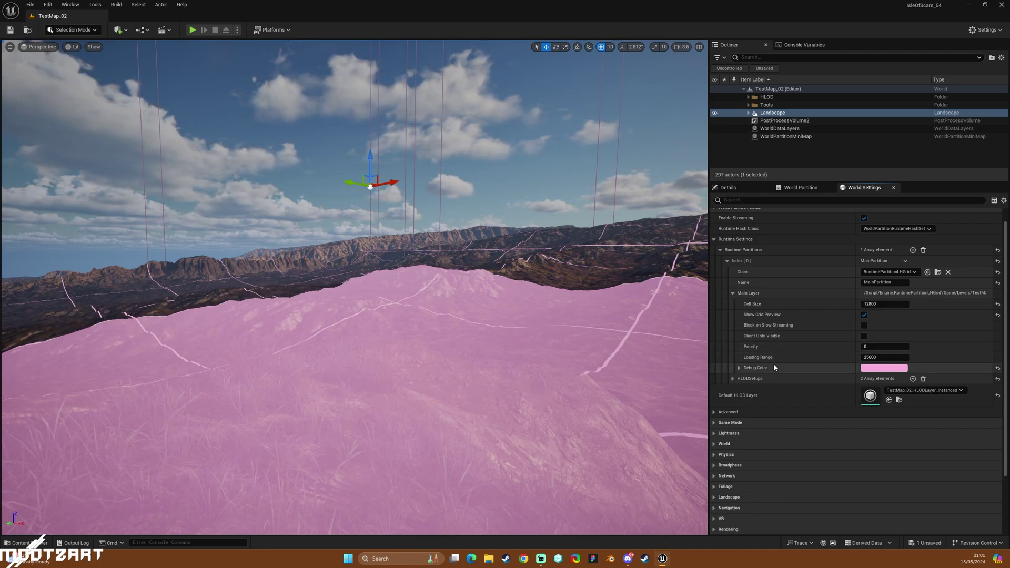
Collapse the Main Layer and examine the HLODLayer_Instanced setup under HLODSetups, including its partition layer.
{"action": "left_click", "coordinate": [732, 293]}
{"action": "left_click", "coordinate": [733, 303]}
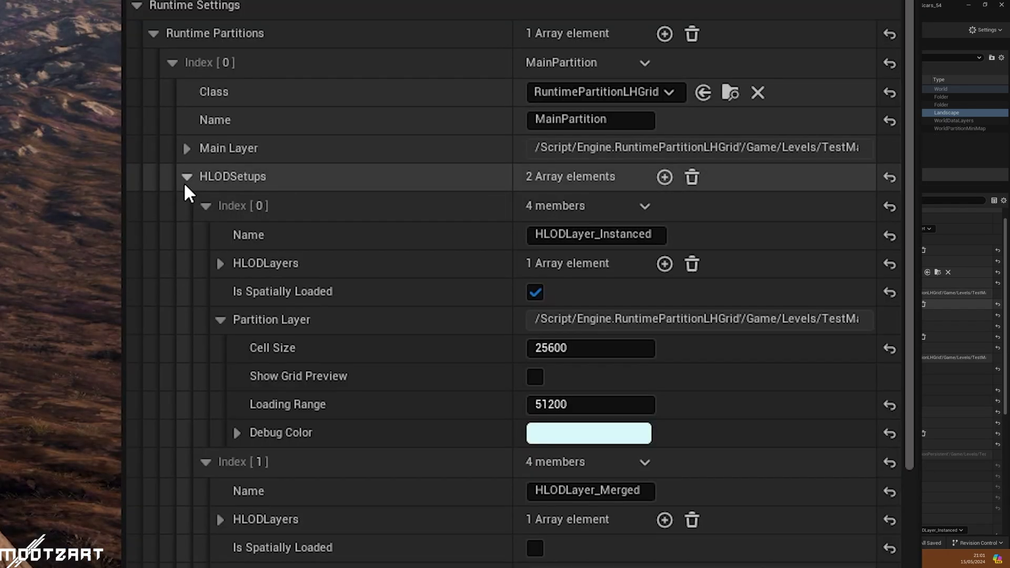
{"action": "left_click", "coordinate": [207, 216]}
{"action": "left_click", "coordinate": [242, 236]}
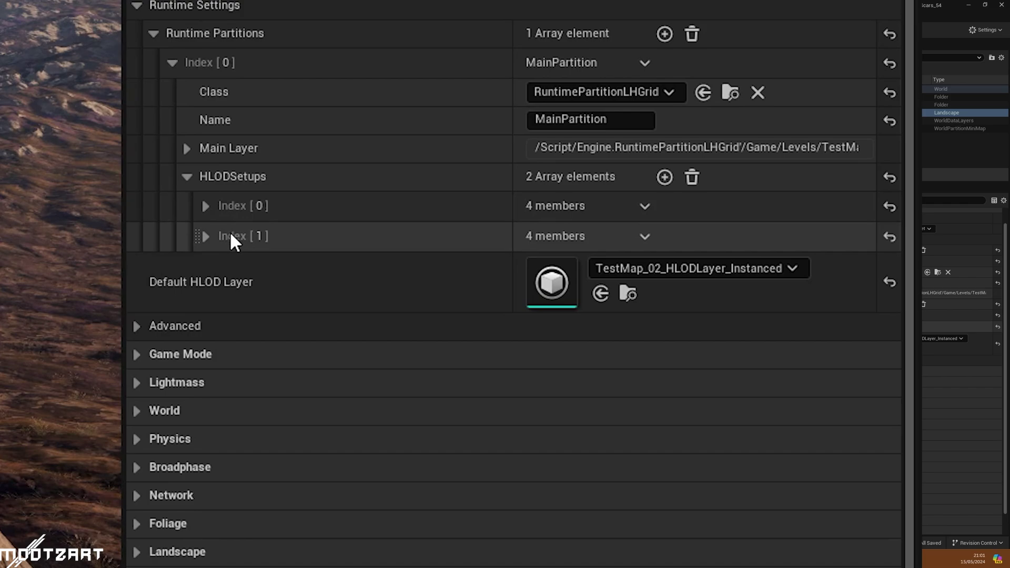
{"action": "left_click", "coordinate": [209, 206]}
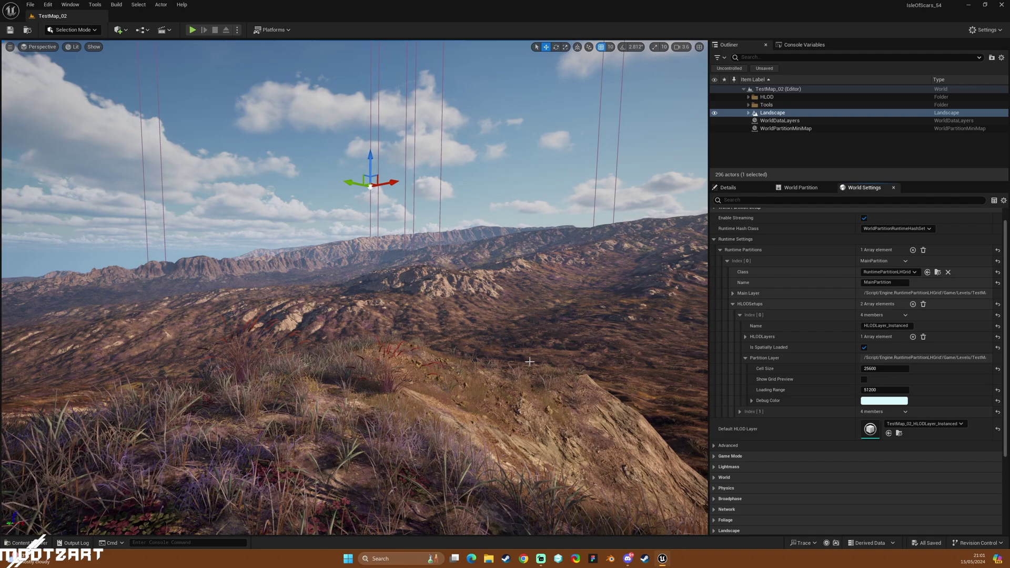
{"action": "mouse_move", "coordinate": [458, 476]}
{"action": "right_mouse_down"}
{"action": "mouse_move", "coordinate": [467, 475]}
{"action": "mouse_move", "coordinate": [458, 469]}
{"action": "right_mouse_up"}
{"action": "key", "text": "ctrl+space"}
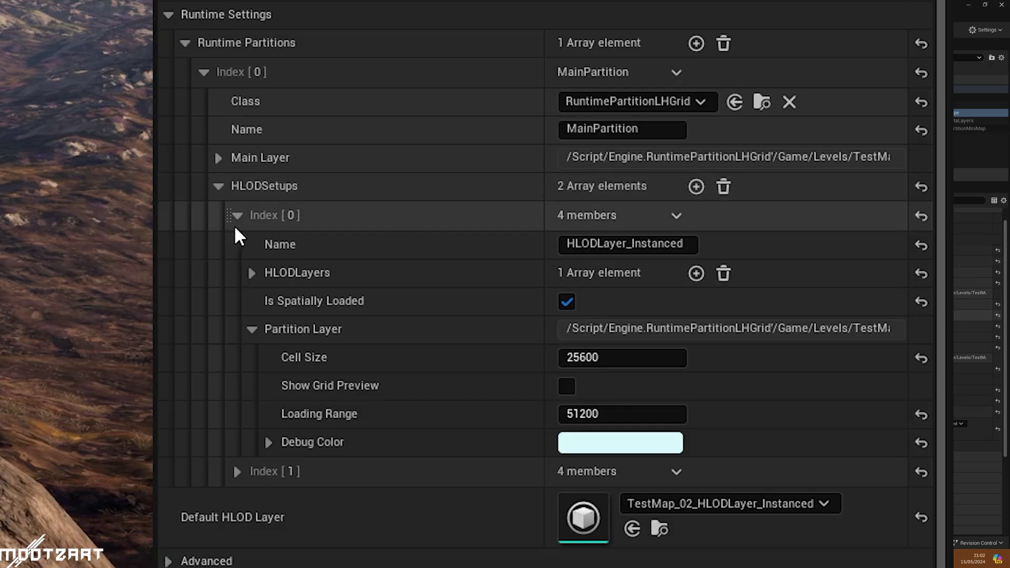
Examine the HLODLayer_Merged setup at Index 1, including its spatial loading option and partition layer.
{"action": "left_click", "coordinate": [237, 215]}
{"action": "left_click", "coordinate": [237, 245]}
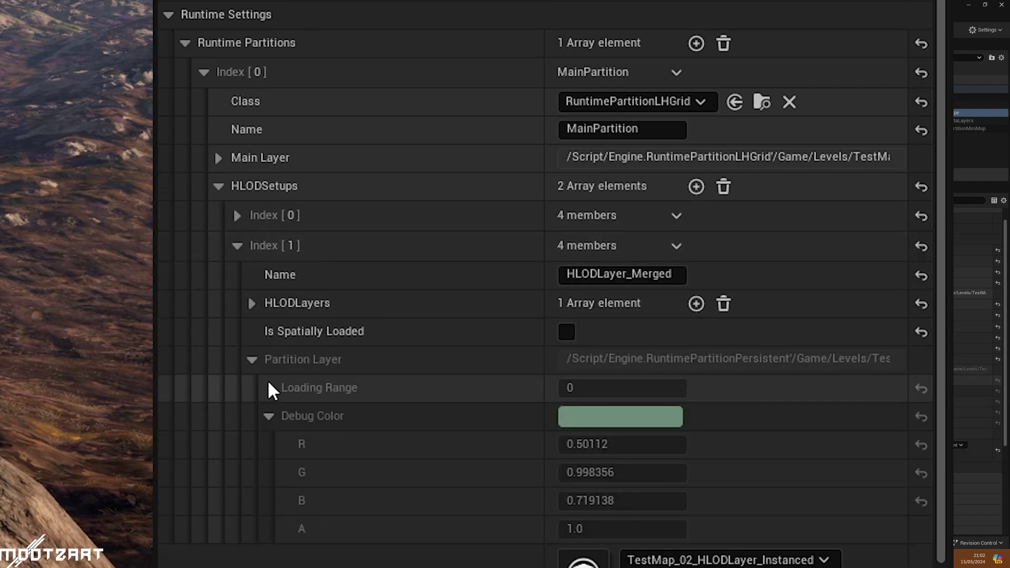
{"action": "left_click", "coordinate": [252, 362]}
{"action": "left_click", "coordinate": [251, 362]}
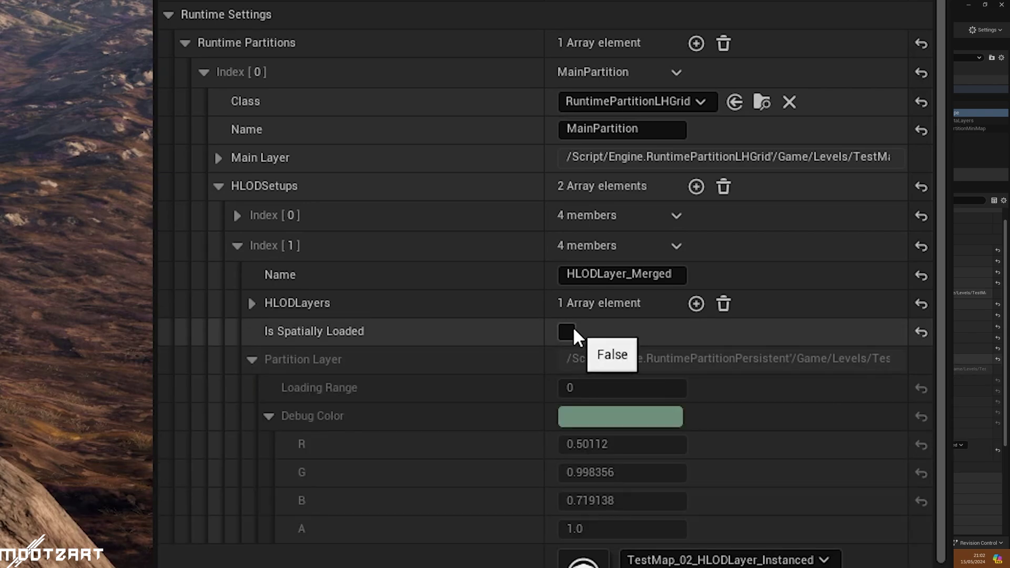
{"action": "left_click", "coordinate": [251, 360]}
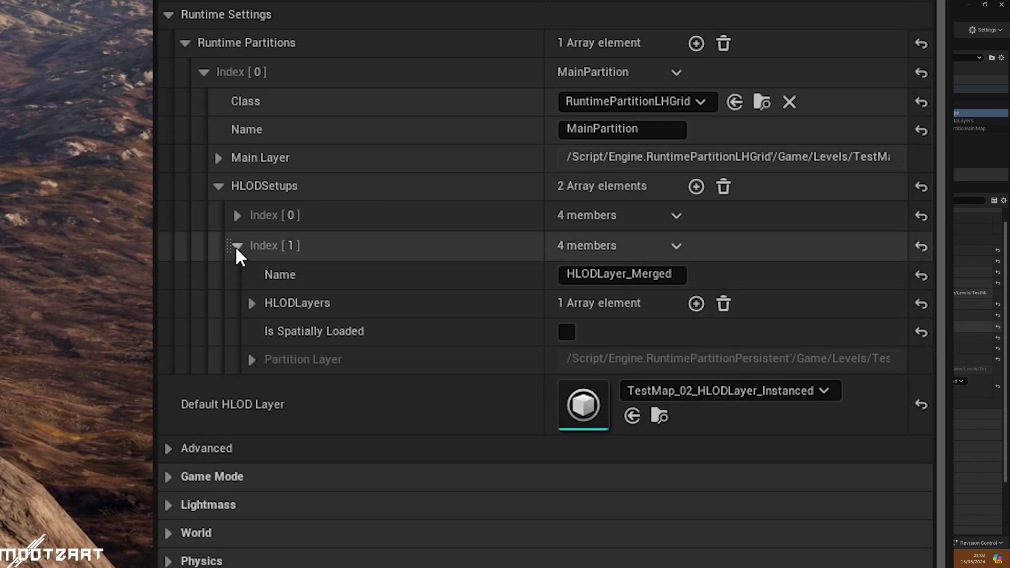
Temporarily make HLODLayer_Merged spatially loaded, preview its partition grid, and turn both options off again.
{"action": "left_click", "coordinate": [565, 332]}
{"action": "left_click", "coordinate": [253, 360]}
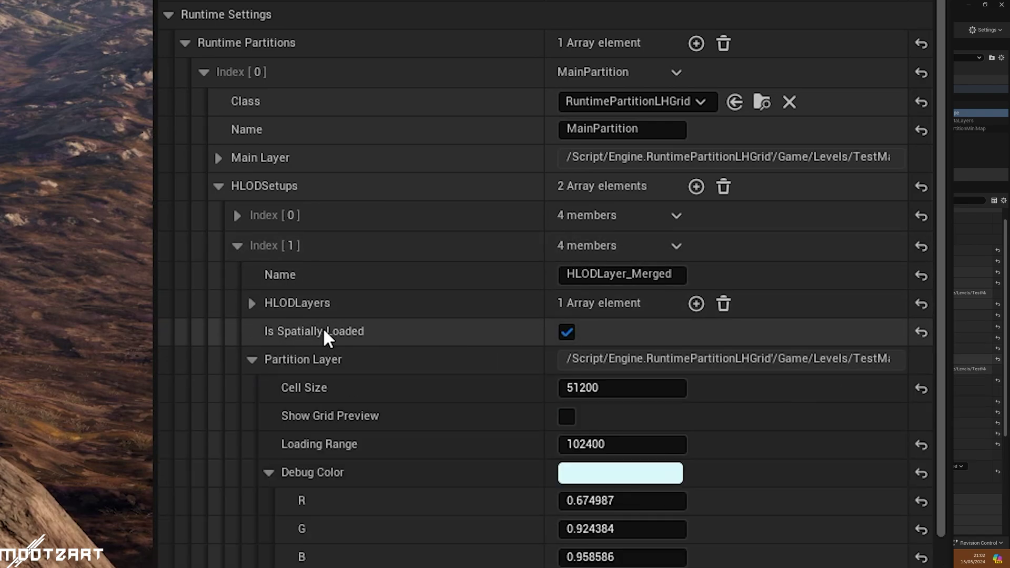
{"action": "left_click", "coordinate": [565, 416]}
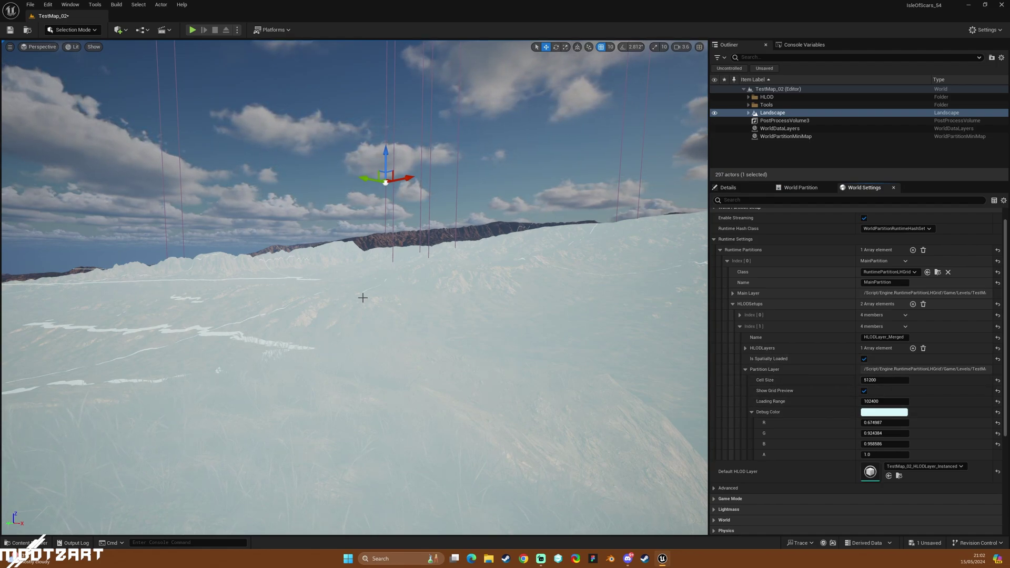
{"action": "left_click", "coordinate": [864, 390]}
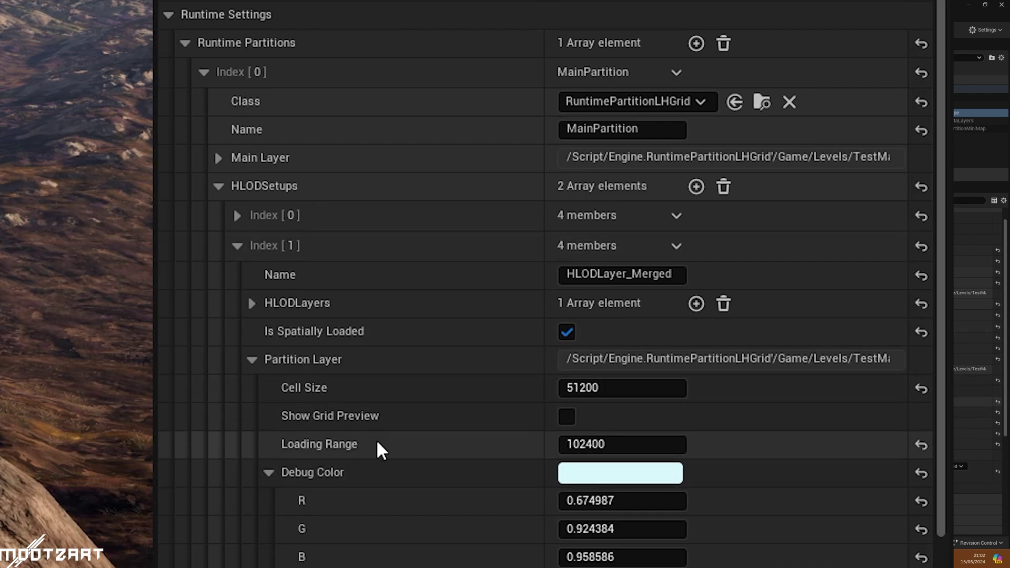
{"action": "left_click", "coordinate": [566, 332]}
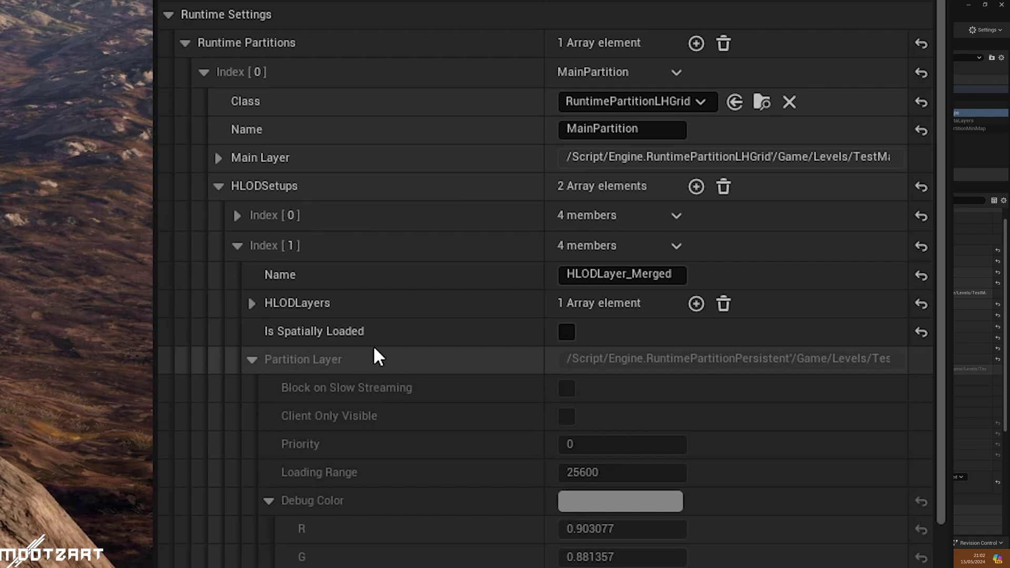
{"action": "left_click", "coordinate": [252, 360]}
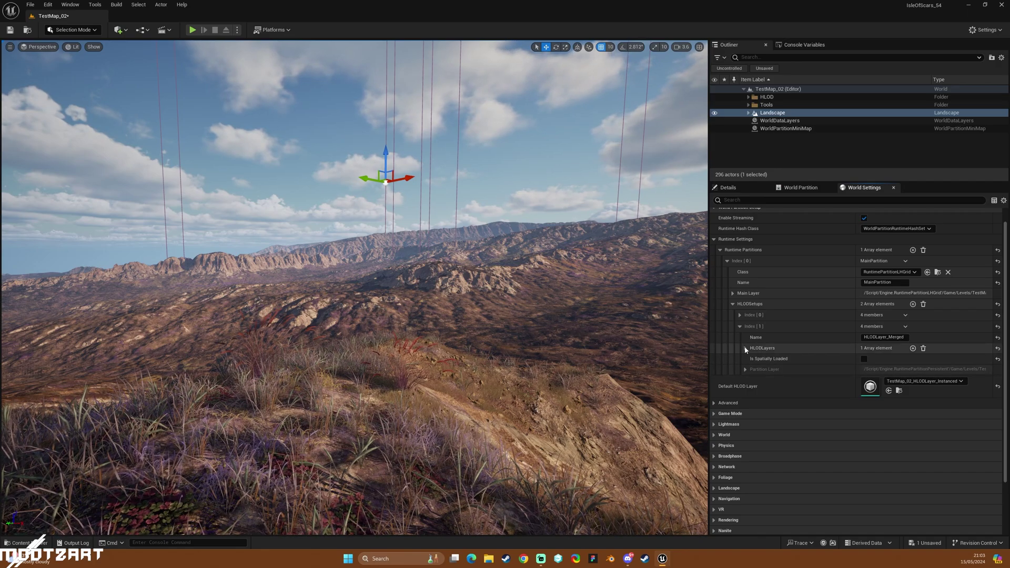
Collapse the HLODLayer_Merged setup and enable the grid preview for HLODLayer_Instanced's partition layer.
{"action": "left_click", "coordinate": [739, 327]}
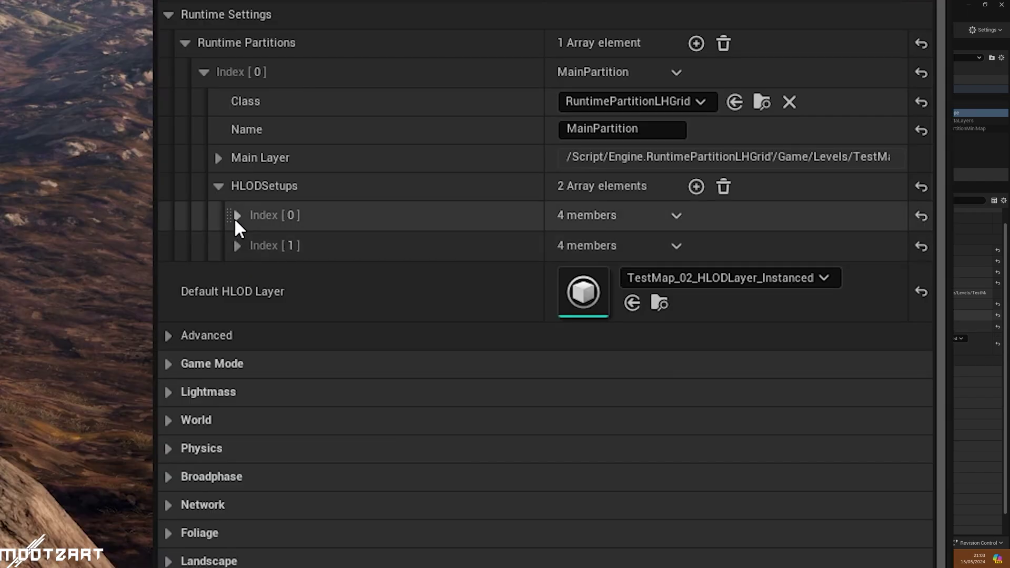
{"action": "left_click", "coordinate": [739, 315]}
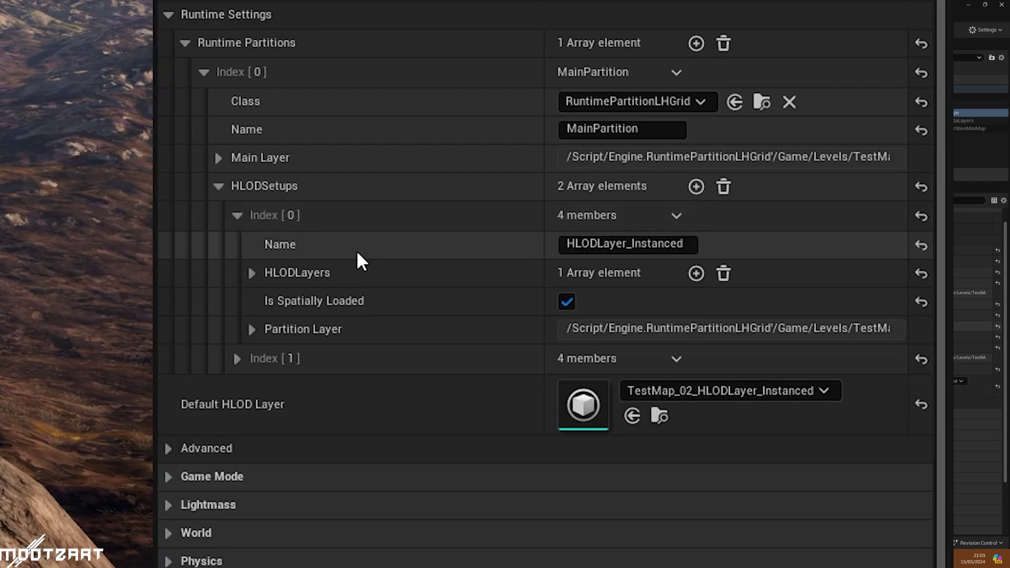
{"action": "left_click", "coordinate": [251, 328]}
{"action": "left_click", "coordinate": [567, 386]}
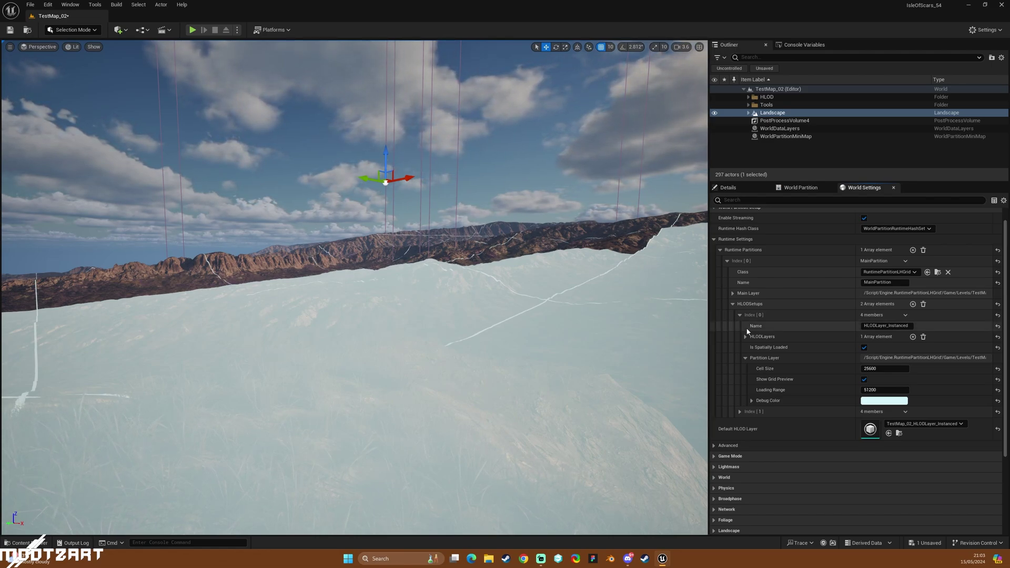
Try a Cell Size of 35600 for HLODLayer_Instanced's partition layer.
{"action": "left_click", "coordinate": [883, 369]}
{"action": "left_click", "coordinate": [884, 370]}
{"action": "type", "text": "3"}
{"action": "key", "text": "Return"}
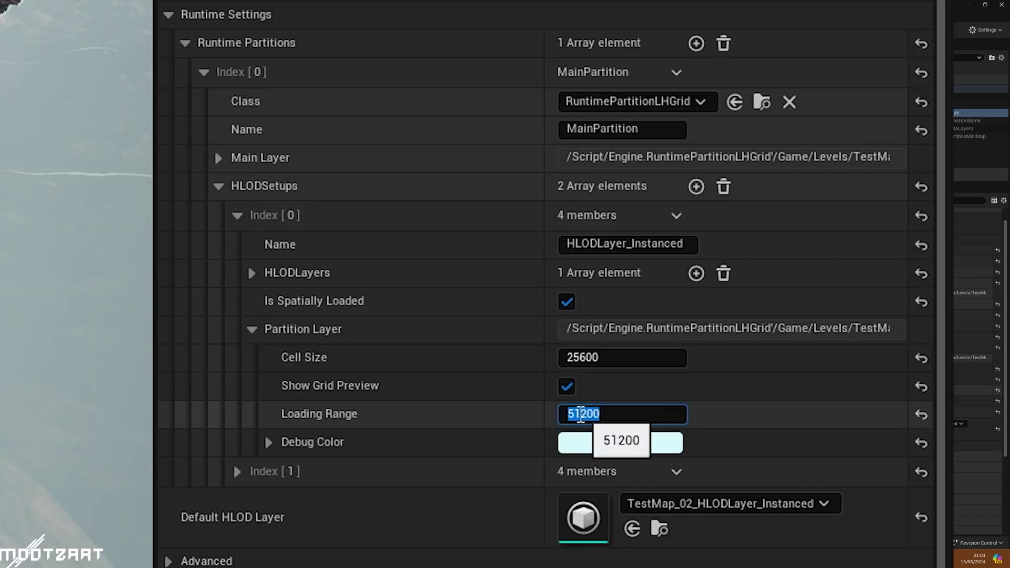
Try Loading Range values of 61200 and 71200 for HLODLayer_Instanced's partition layer.
{"action": "left_click", "coordinate": [867, 390]}
{"action": "key", "text": "BackSpace"}
{"action": "type", "text": "6"}
{"action": "key", "text": "Return"}
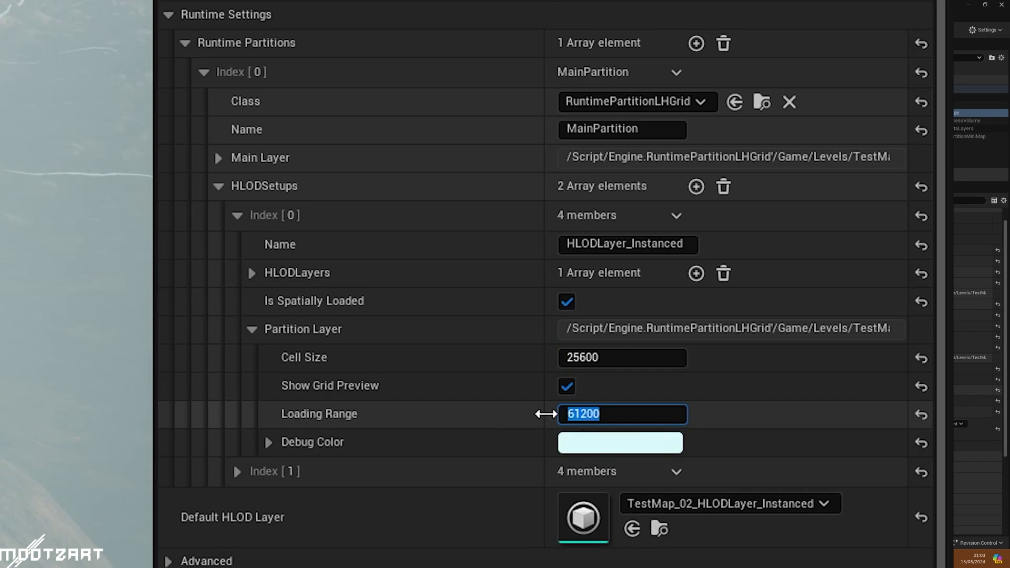
{"action": "left_click", "coordinate": [573, 414]}
{"action": "key", "text": "BackSpace"}
{"action": "type", "text": "7"}
{"action": "key", "text": "Return"}
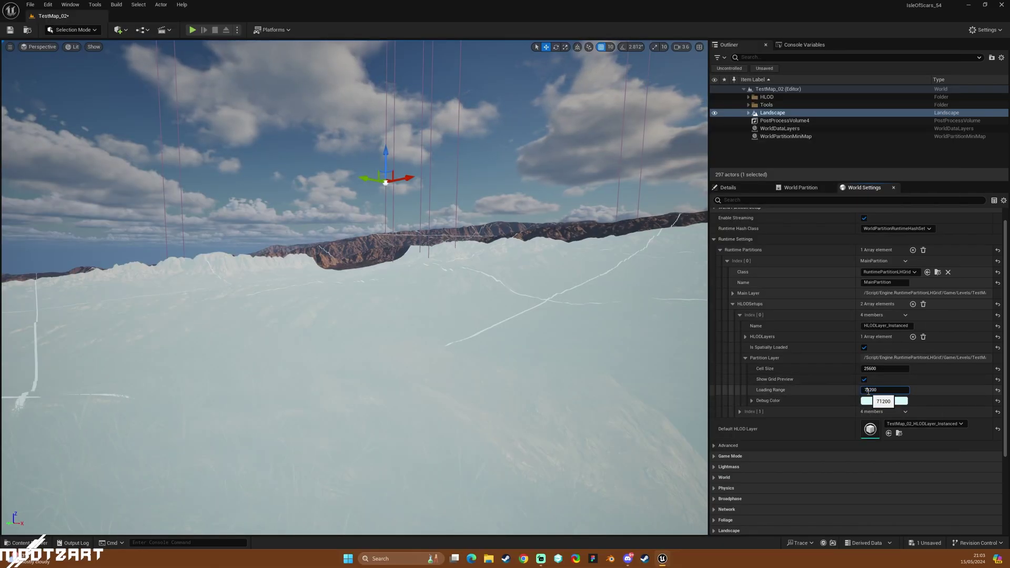
Try a Loading Range of 101200 for HLODLayer_Instanced's partition layer and set it to 100000.
{"action": "left_click", "coordinate": [869, 389]}
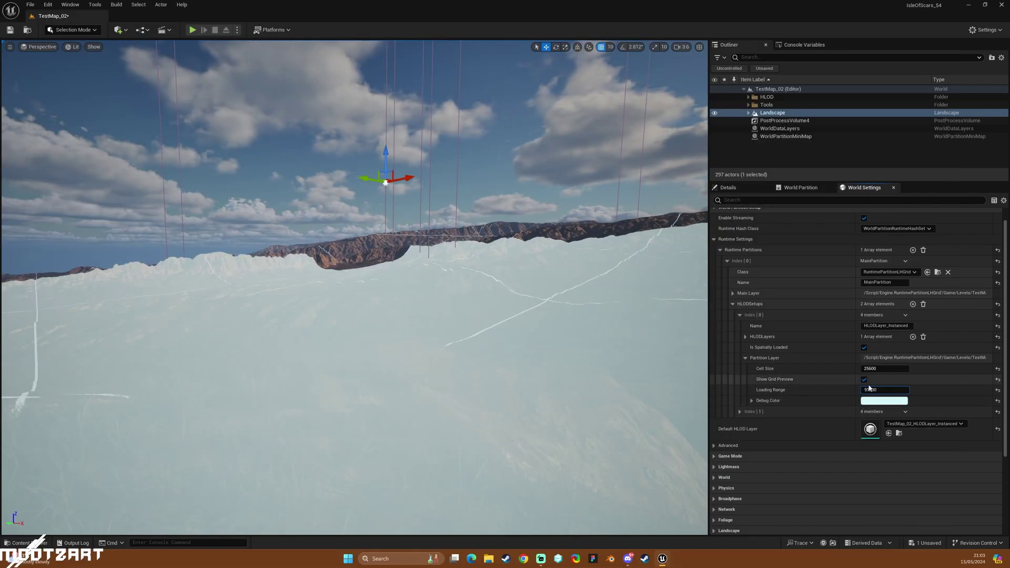
{"action": "key", "text": "Return"}
{"action": "left_click", "coordinate": [867, 390]}
{"action": "key", "text": "BackSpace"}
{"action": "type", "text": "10"}
{"action": "key", "text": "Return"}
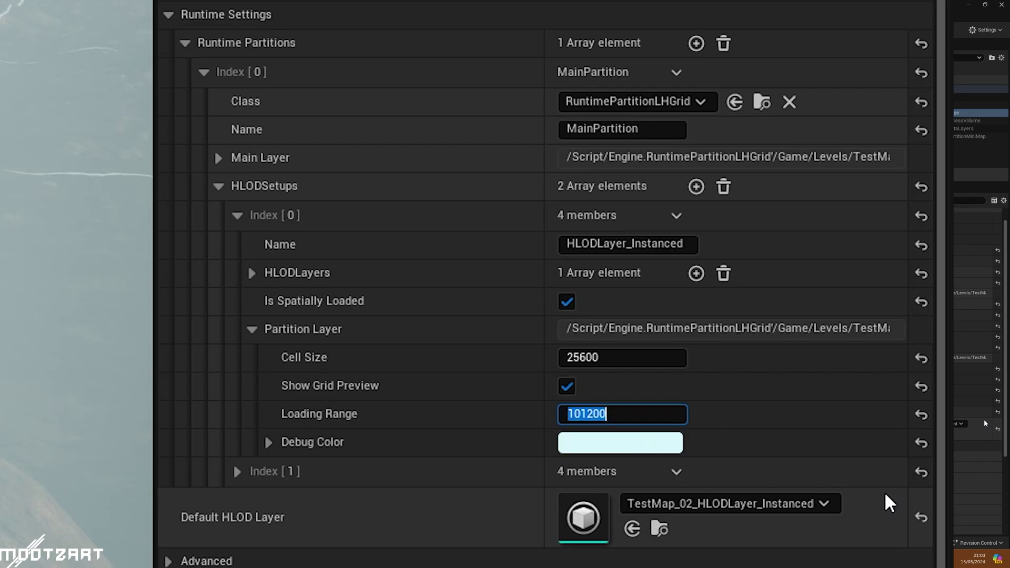
{"action": "left_click", "coordinate": [573, 415]}
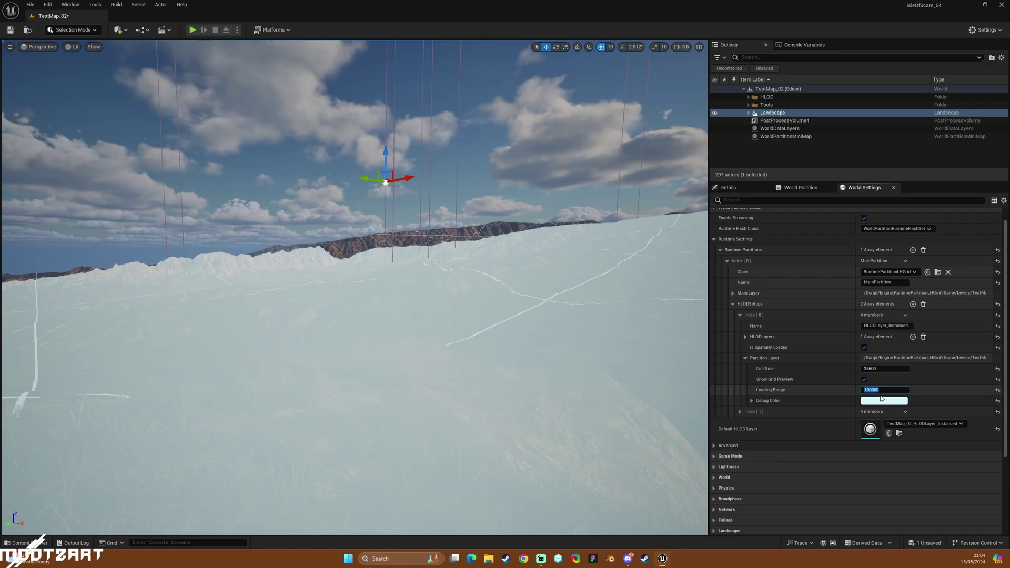
Try a Loading Range of 150000 for HLODLayer_Instanced's partition layer.
{"action": "left_click", "coordinate": [892, 391]}
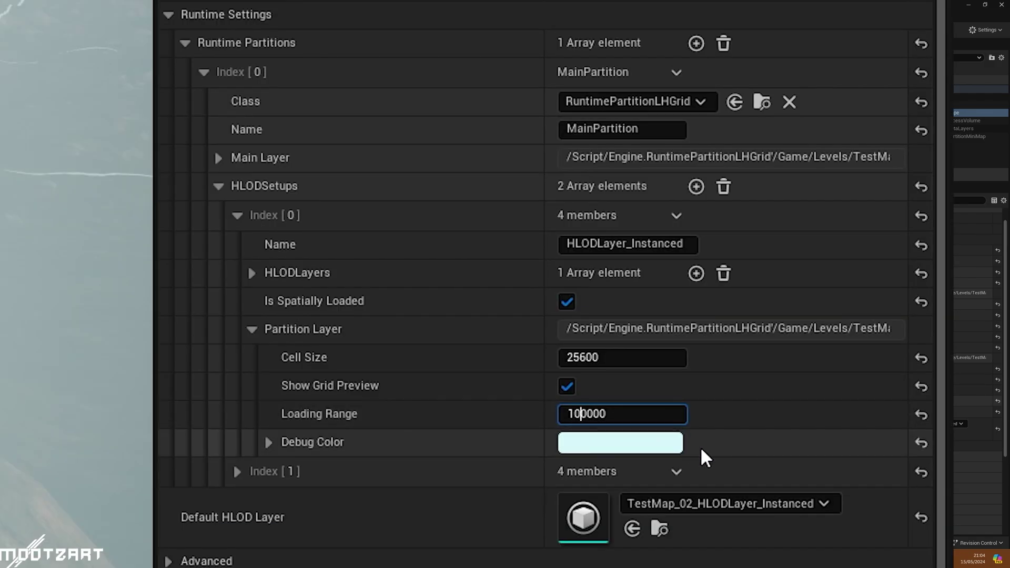
{"action": "key", "text": "BackSpace"}
{"action": "type", "text": "5"}
{"action": "key", "text": "Return"}
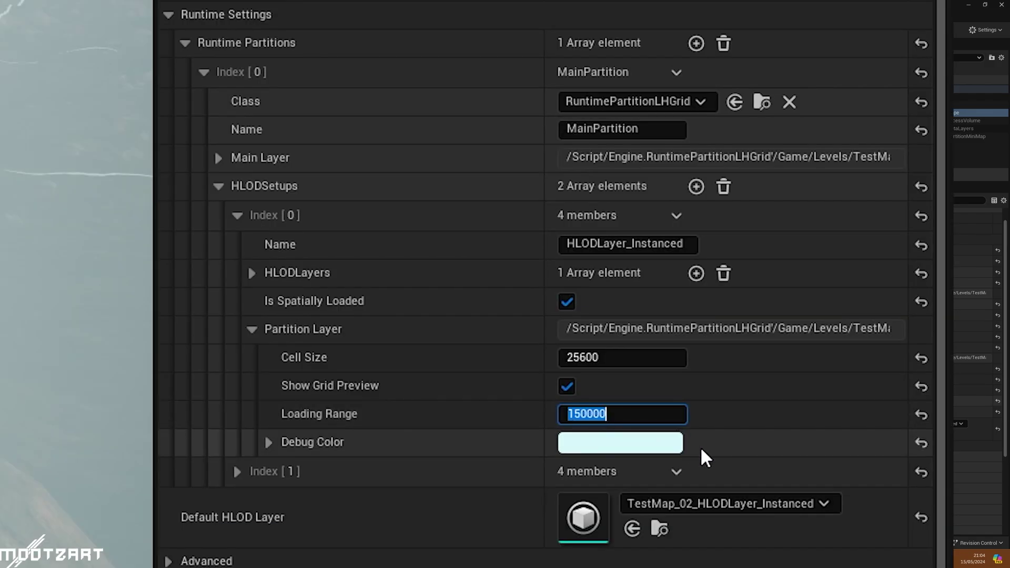
Set the Loading Range of HLODLayer_Instanced's partition layer to 170000 and save the level.
{"action": "key", "text": "Left"}
{"action": "key", "text": "Right"}
{"action": "key", "text": "Right"}
{"action": "key", "text": "BackSpace"}
{"action": "type", "text": "7"}
{"action": "key", "text": "Return"}
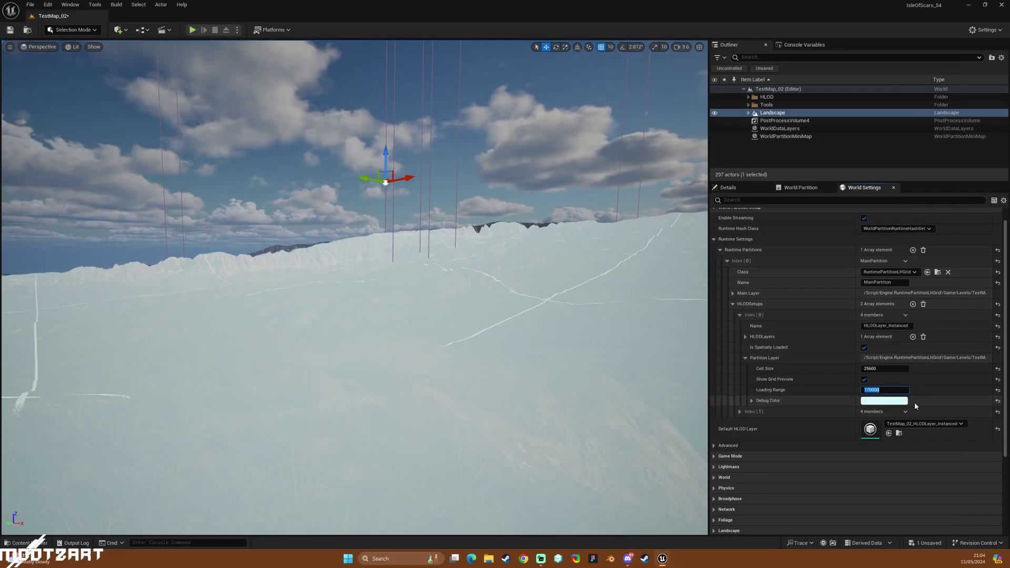
{"action": "mouse_move", "coordinate": [423, 267]}
{"action": "right_mouse_down"}
{"action": "mouse_move", "coordinate": [441, 266]}
{"action": "mouse_move", "coordinate": [430, 262]}
{"action": "right_mouse_up"}
{"action": "key", "text": "ctrl+s"}
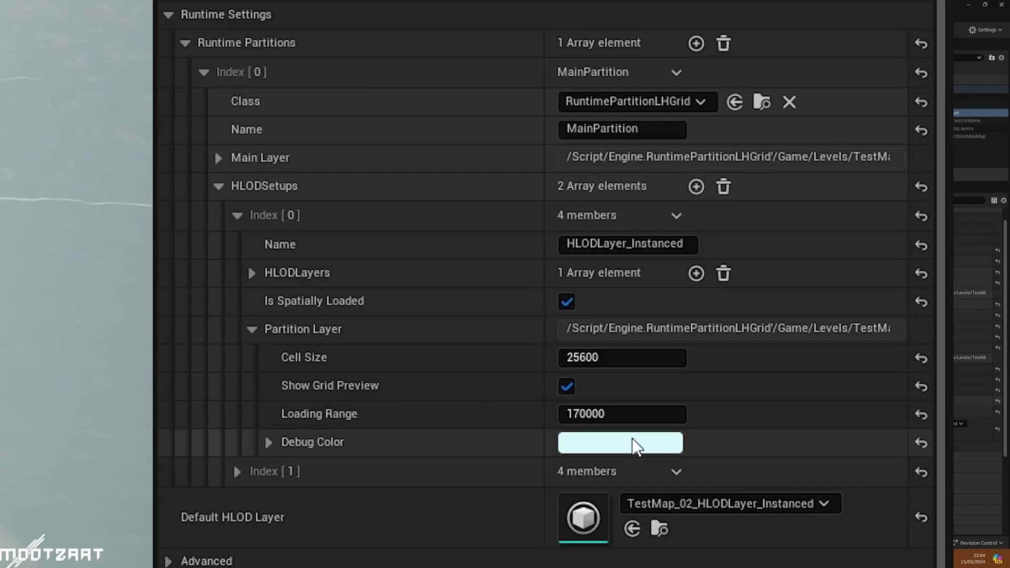
Change the debug color of HLODLayer_Instanced's partition layer to bright green.
{"action": "left_click", "coordinate": [895, 401]}
{"action": "left_click_drag", "start_coordinate": [342, 513], "coordinate": [477, 491]}
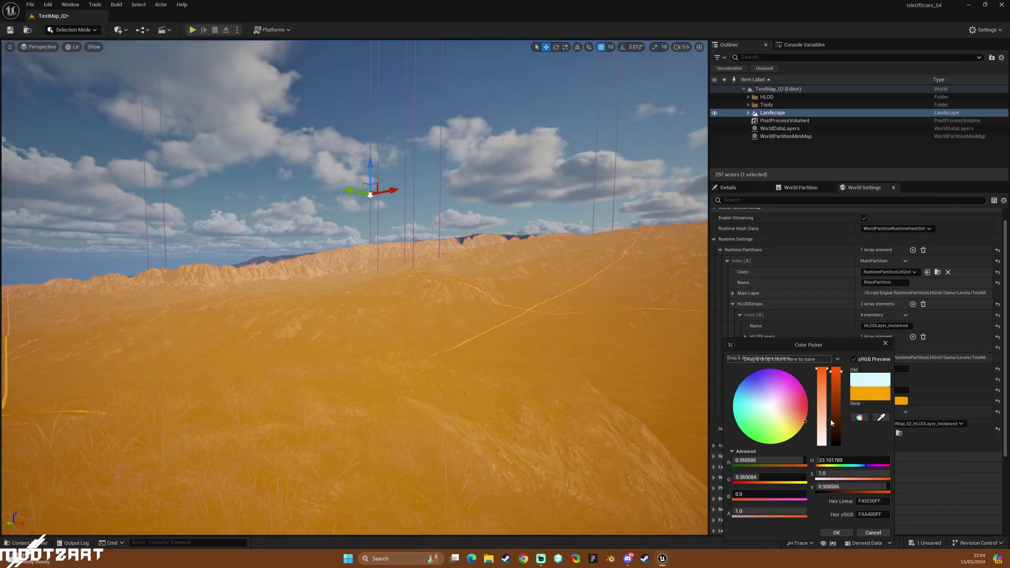
{"action": "left_click_drag", "start_coordinate": [830, 419], "coordinate": [741, 459]}
Collapse the HLOD setups and enable the grid preview for MainPartition's main layer.
{"action": "left_click", "coordinate": [733, 305]}
{"action": "left_click", "coordinate": [733, 293]}
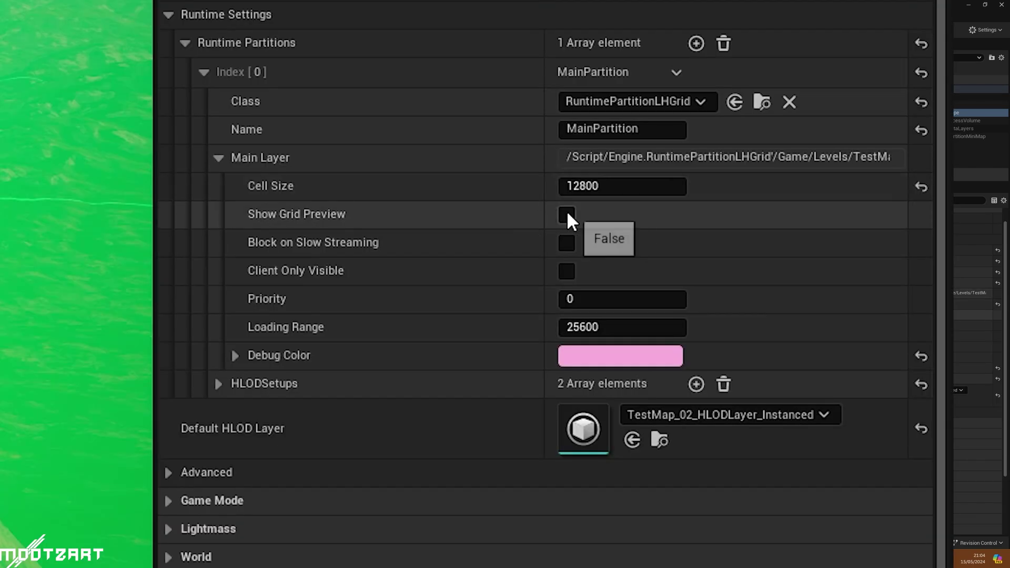
{"action": "left_click", "coordinate": [863, 314]}
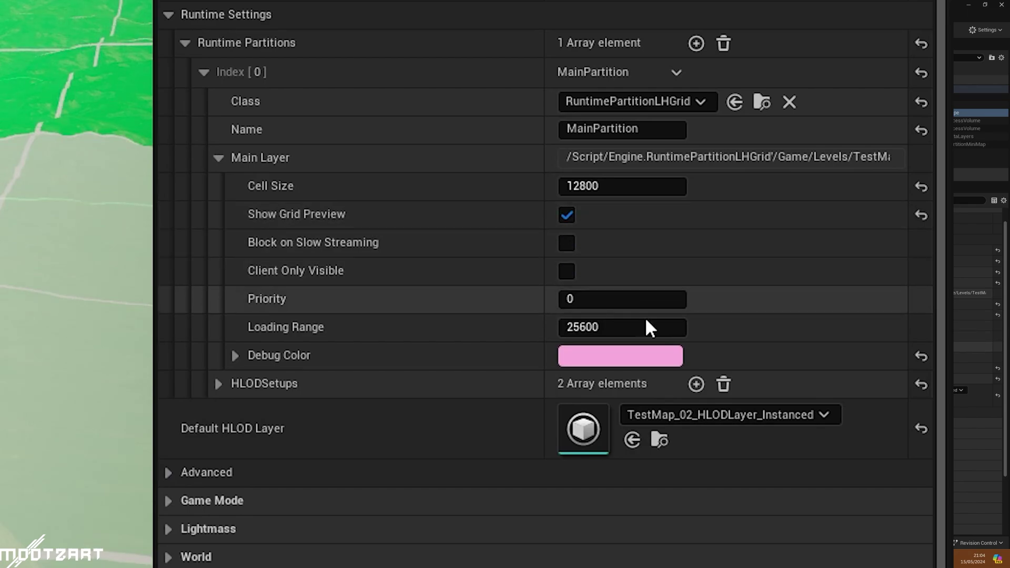
Change the main layer's debug color to orange-red and save the level.
{"action": "left_click", "coordinate": [635, 357]}
{"action": "left_click_drag", "start_coordinate": [381, 435], "coordinate": [402, 462]}
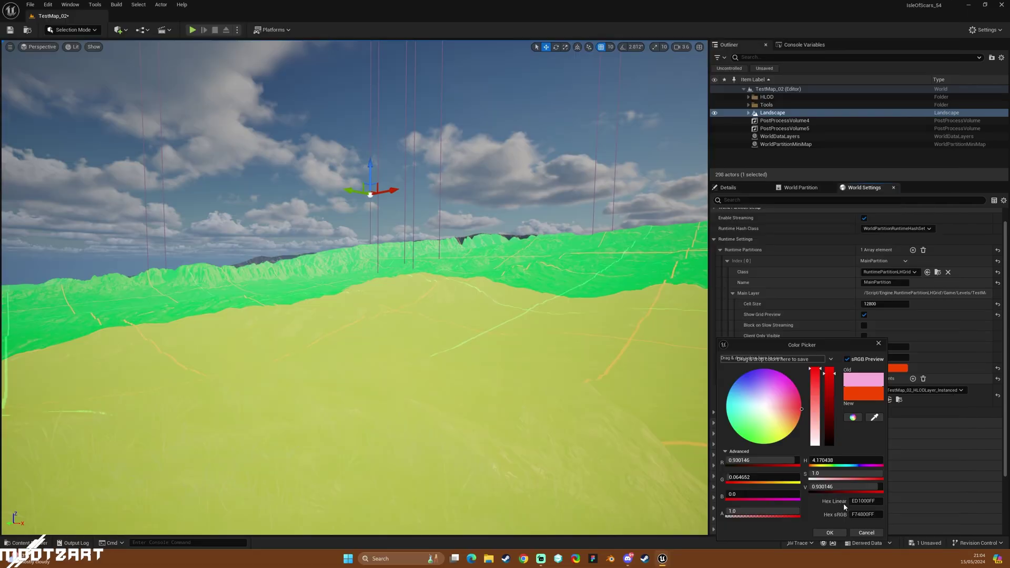
{"action": "left_click", "coordinate": [830, 533]}
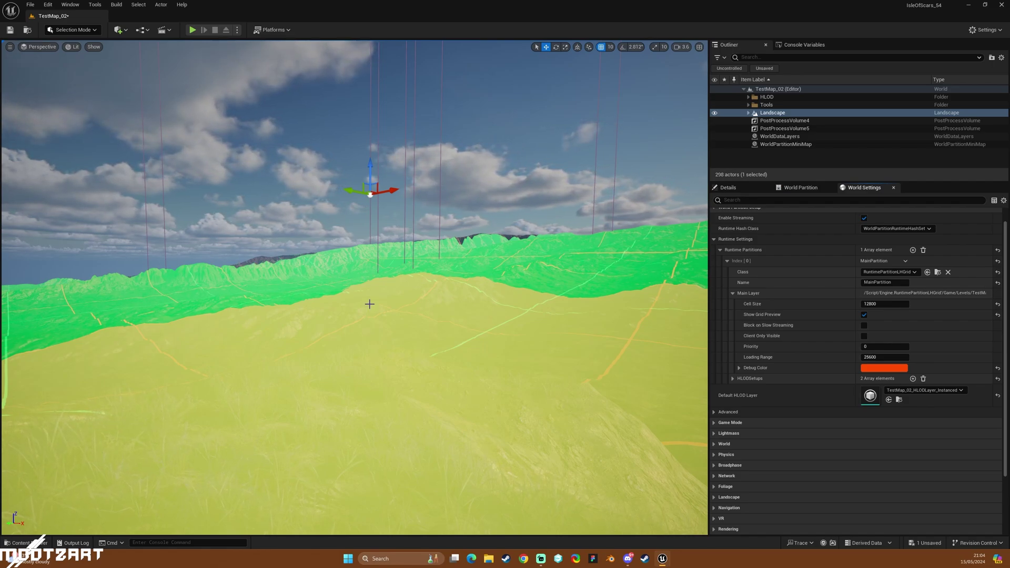
{"action": "key", "text": "ctrl+s"}
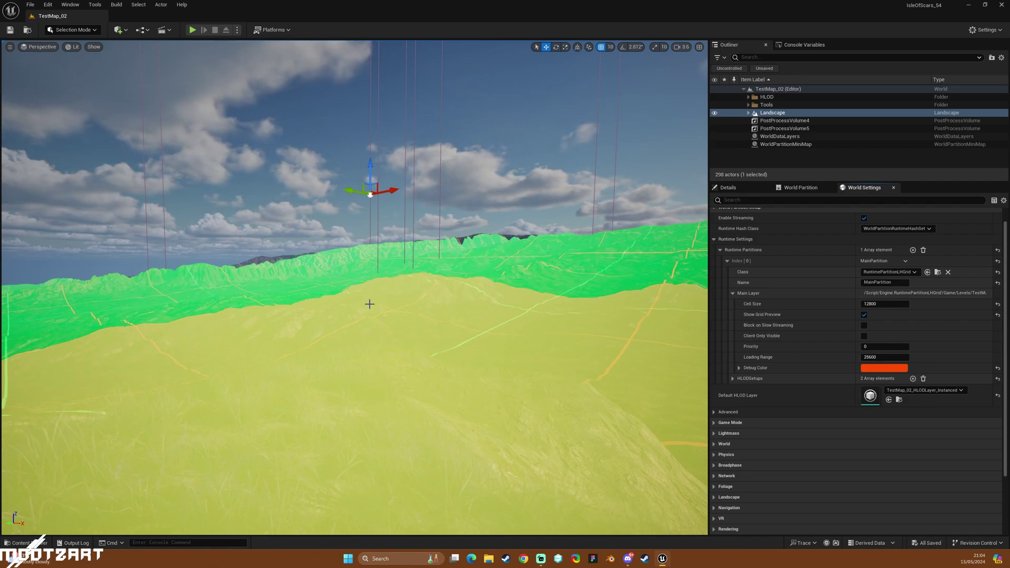
Play the level from the foreground hillside and move the character around to examine the distant landscape.
{"action": "right_click", "coordinate": [327, 423]}
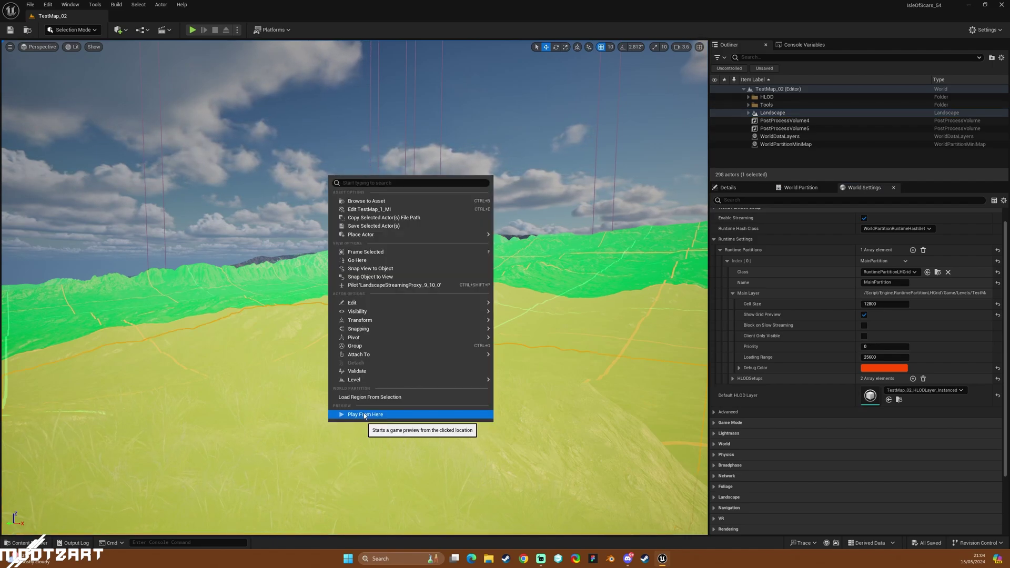
{"action": "left_click", "coordinate": [364, 415]}
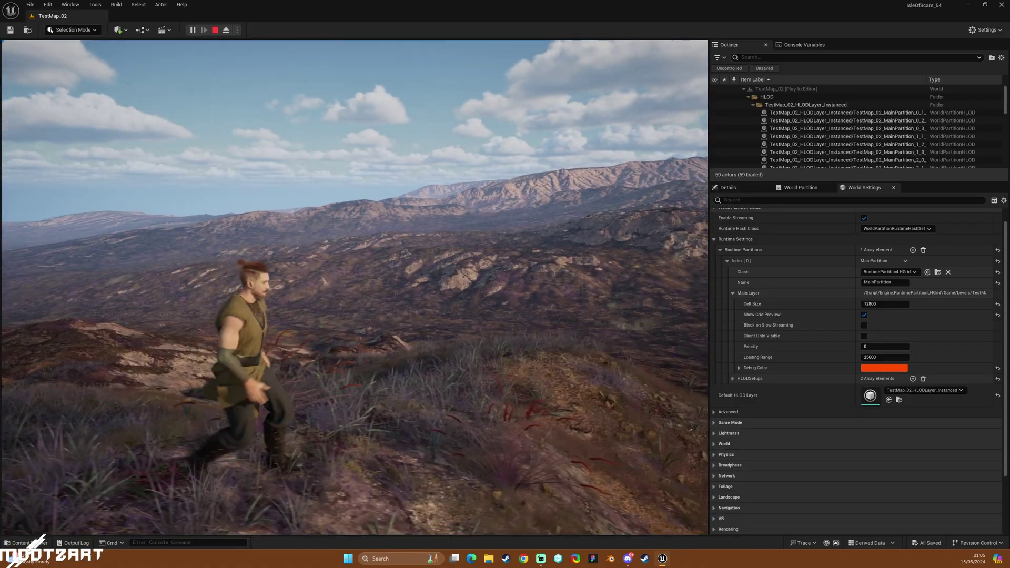
{"action": "key", "text": "space"}
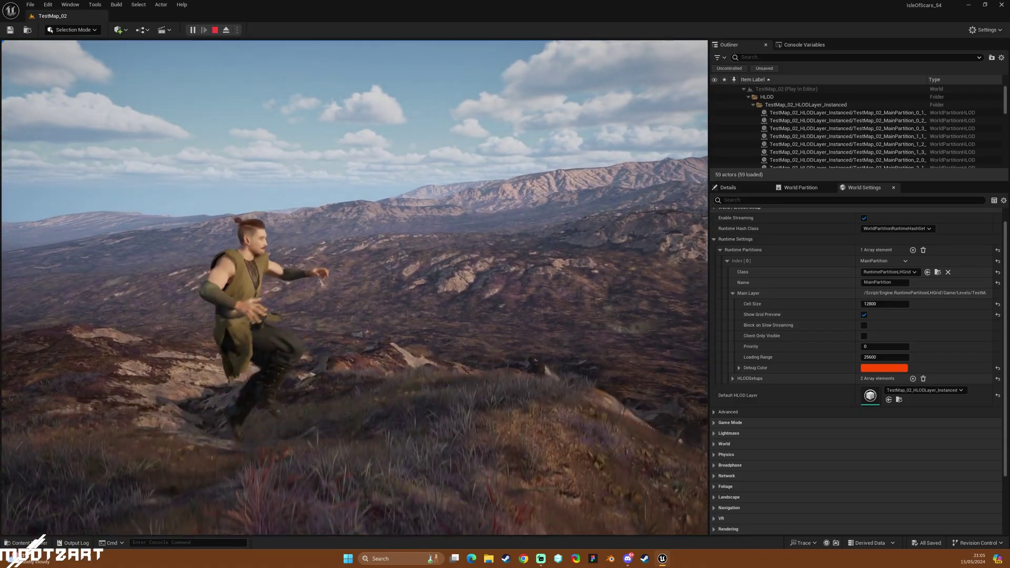
{"action": "key", "text": "w"}
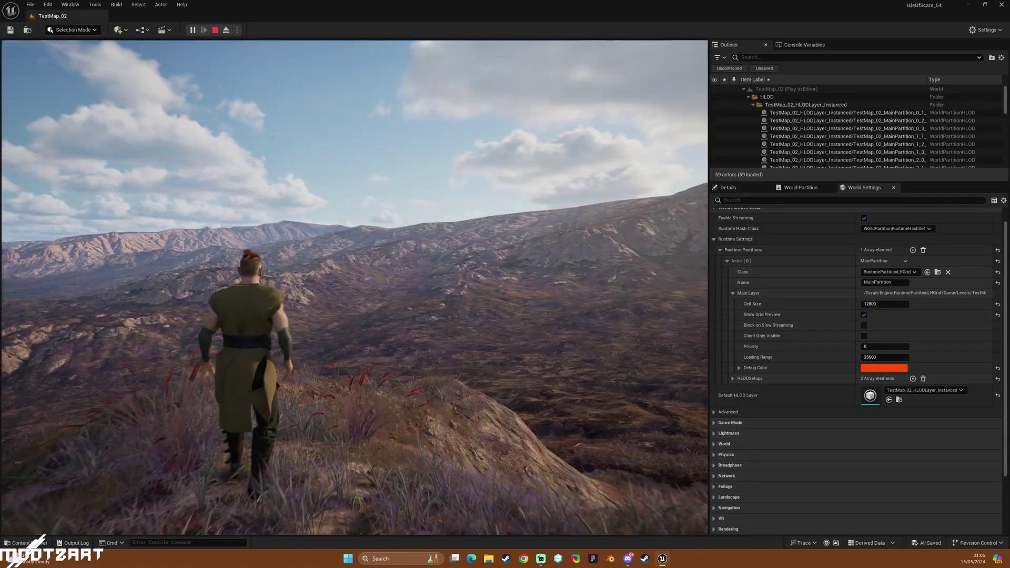